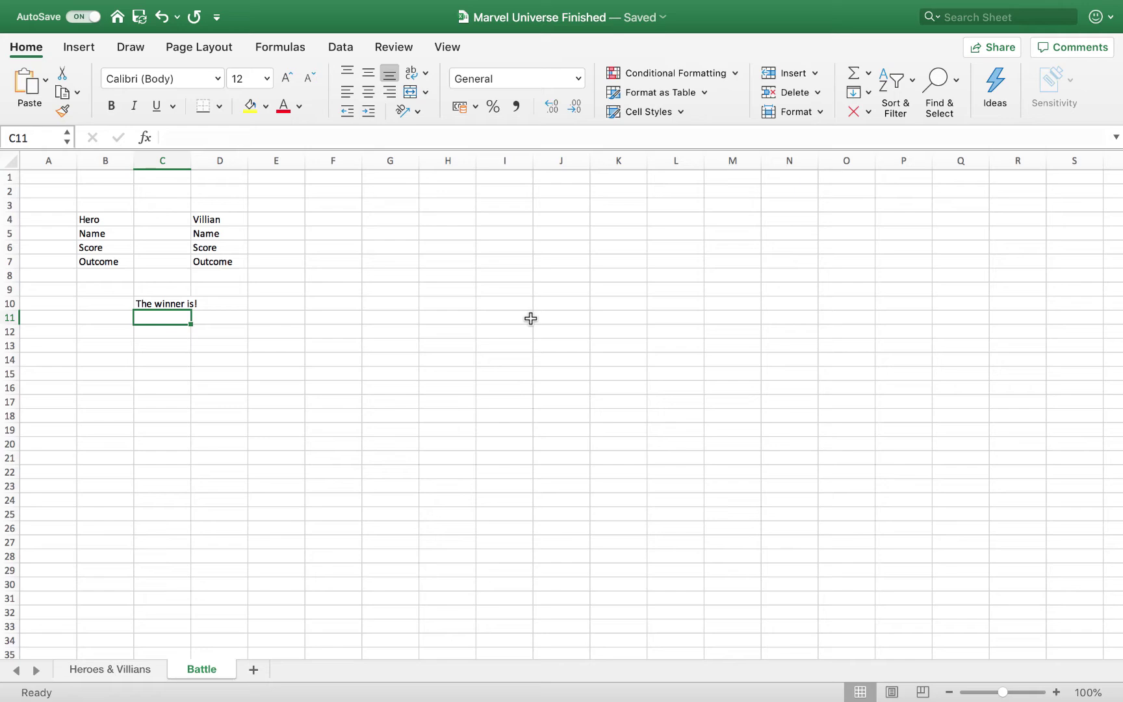
- Check the numbered hero list, and enter =RANDBETWEEN(1,24) in cell C4 of the Battle sheet to draw a random hero number
click(127, 667)
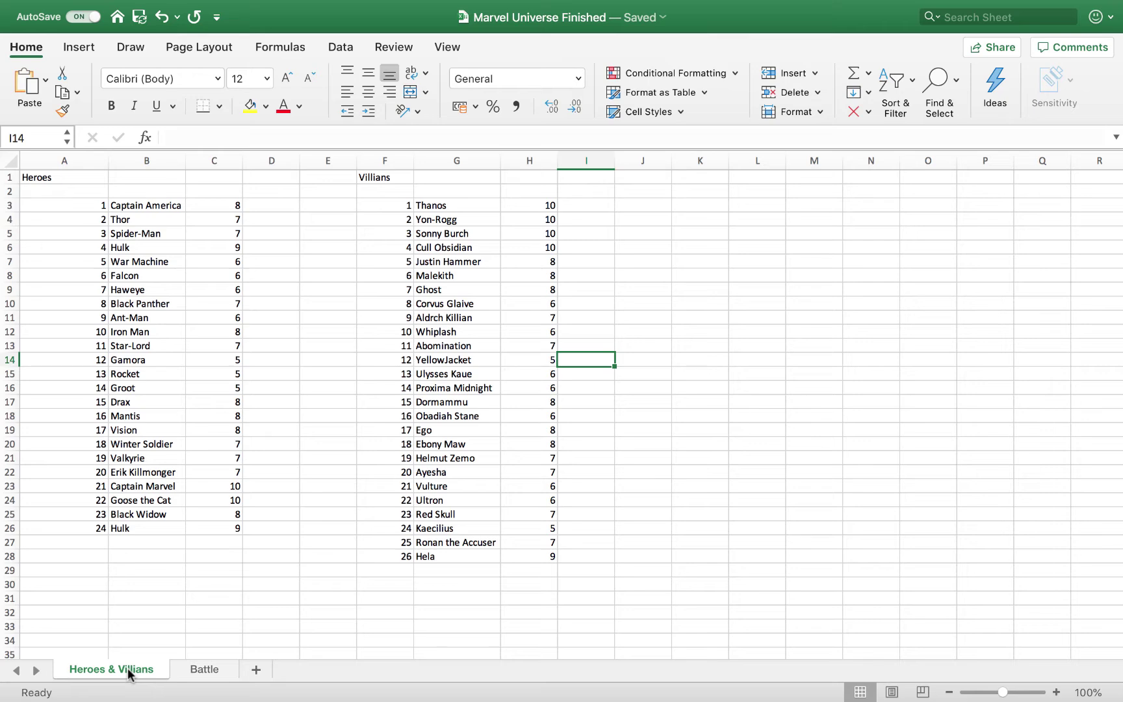
click(215, 501)
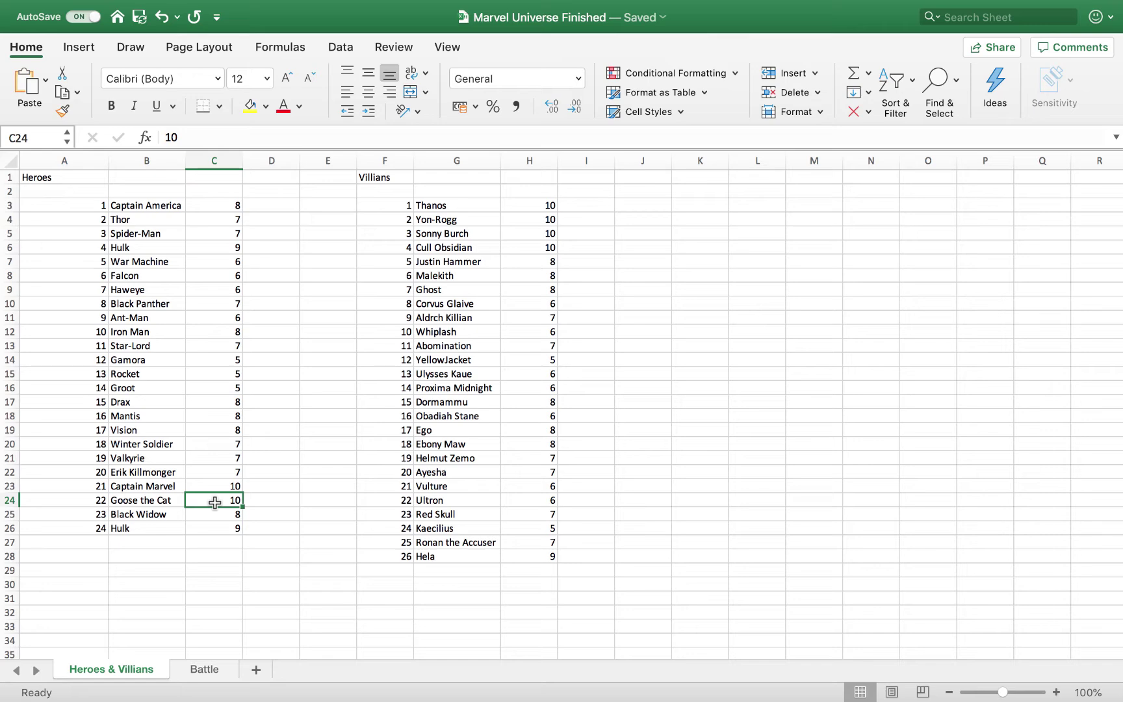
click(216, 679)
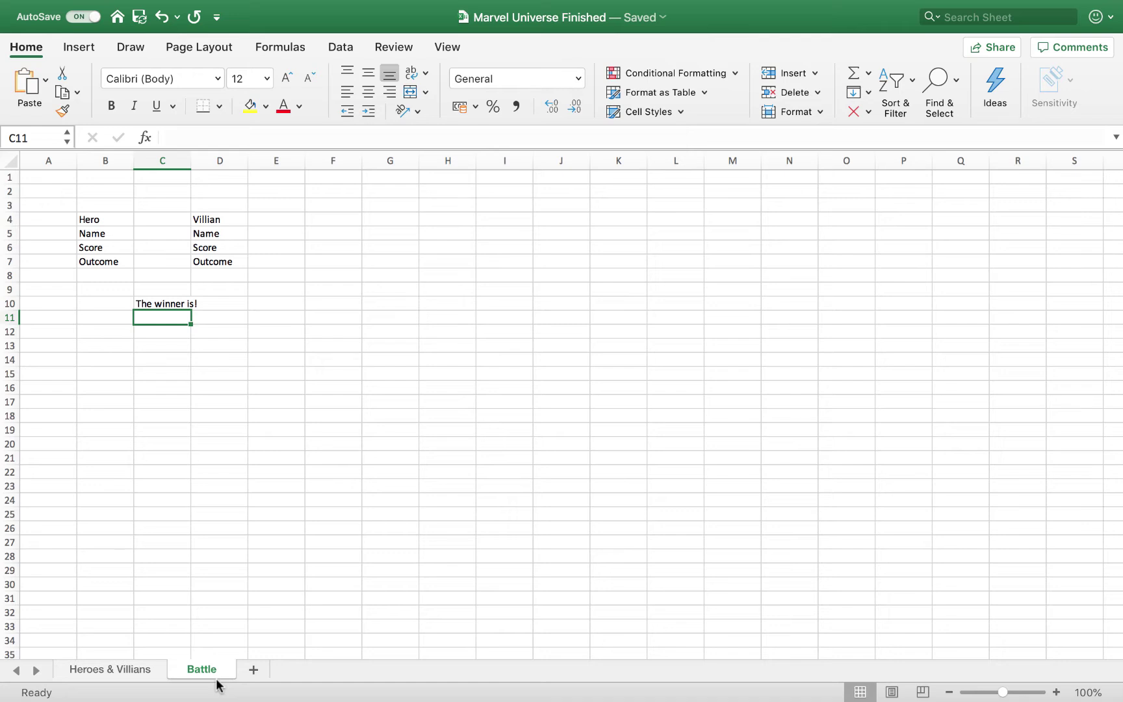
click(169, 219)
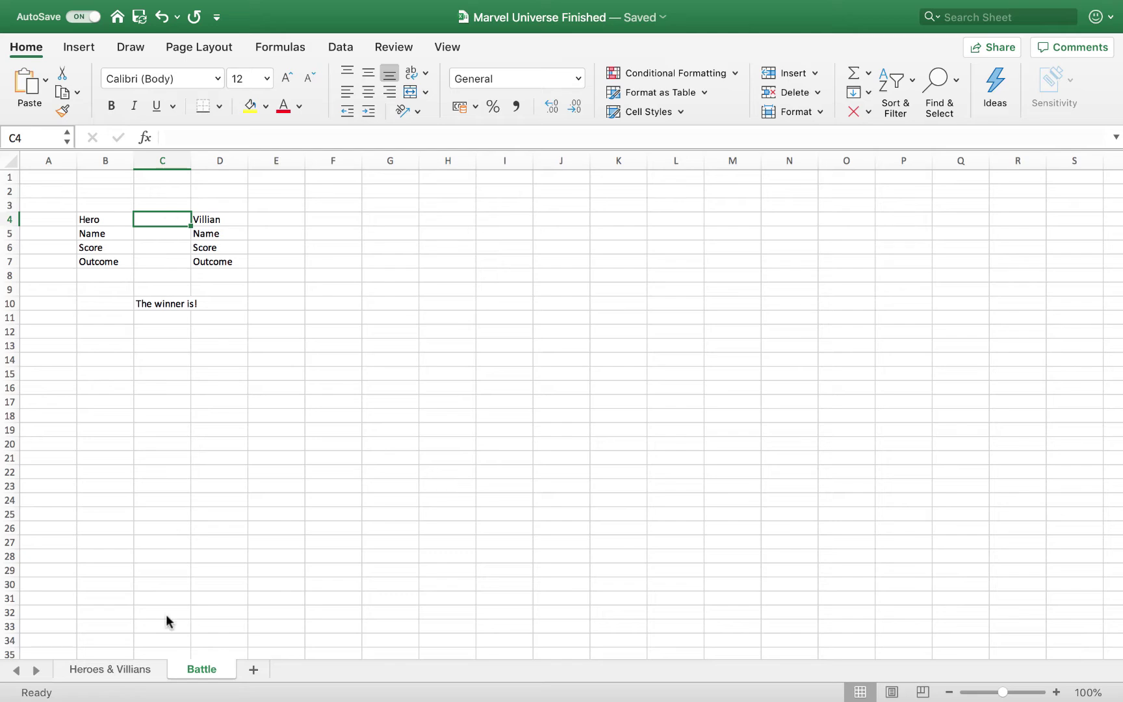
click(125, 669)
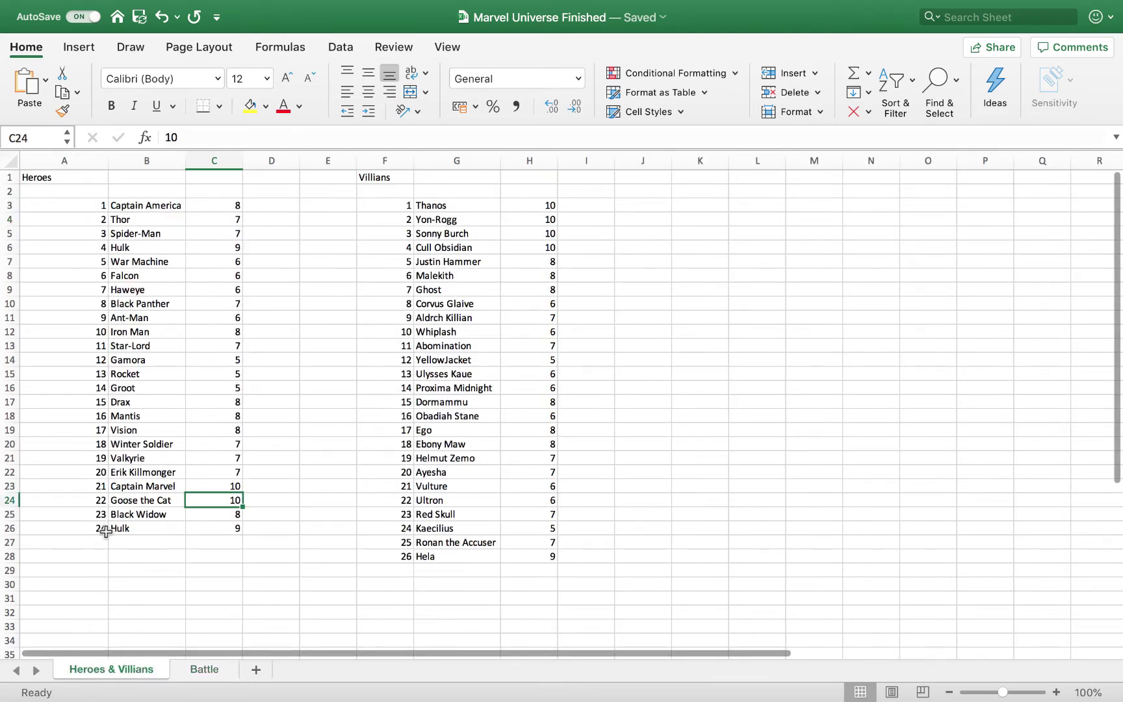
click(202, 674)
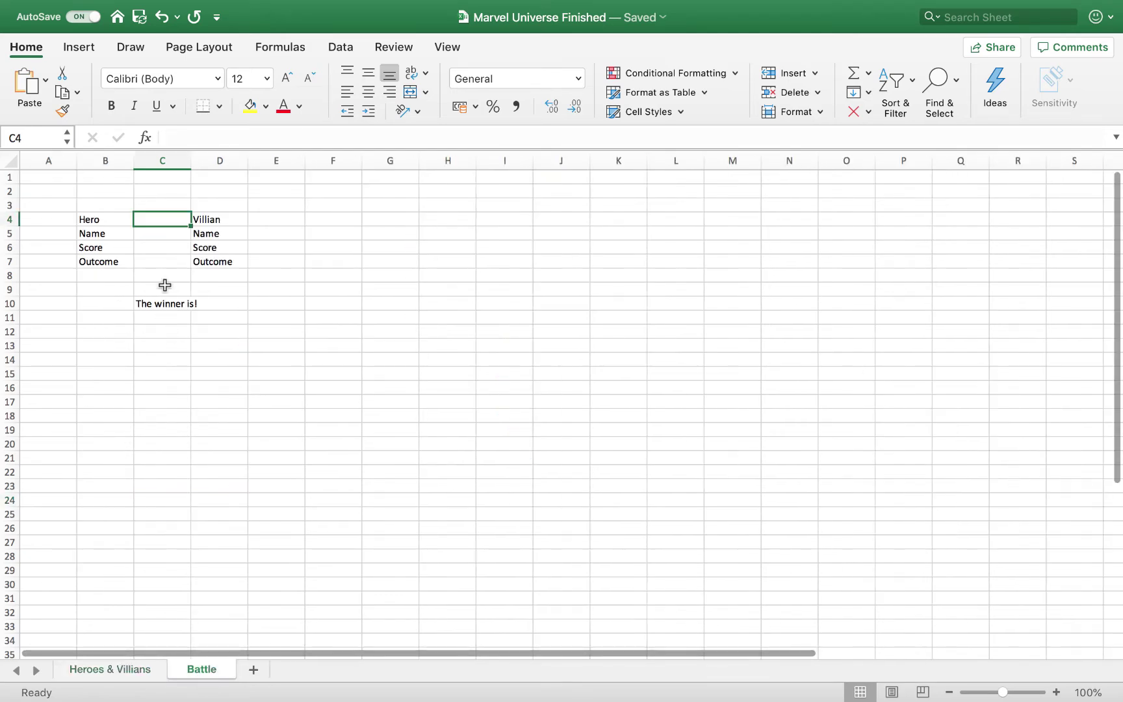
text(=rand)
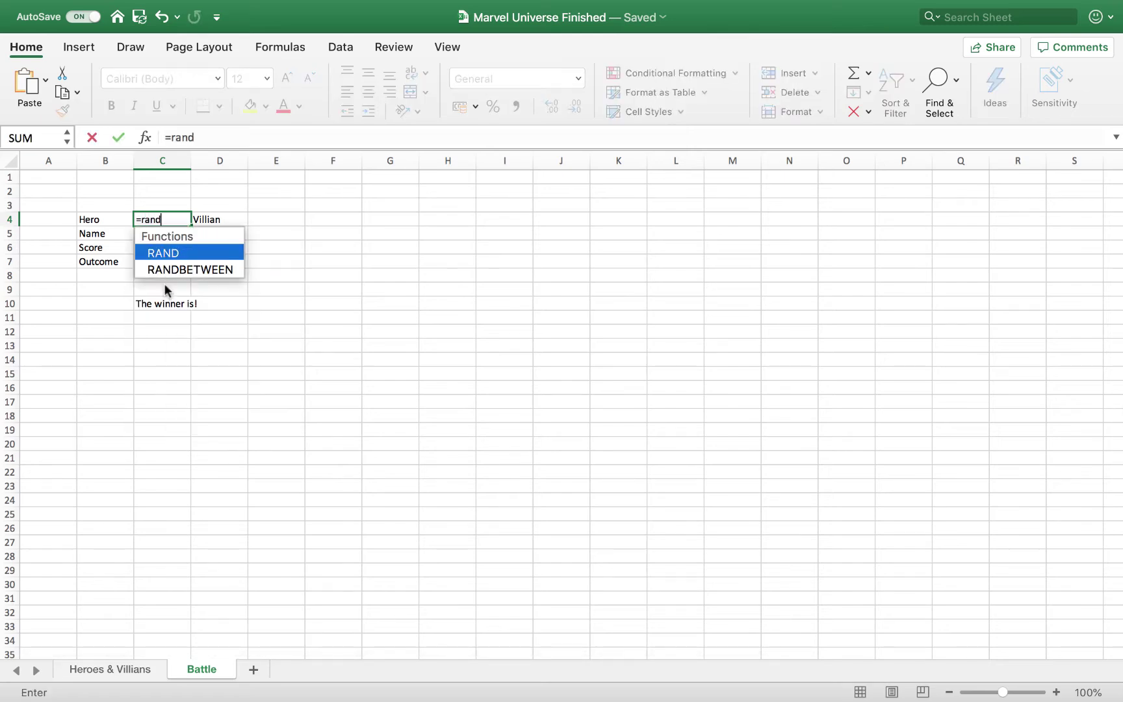
text(betwe)
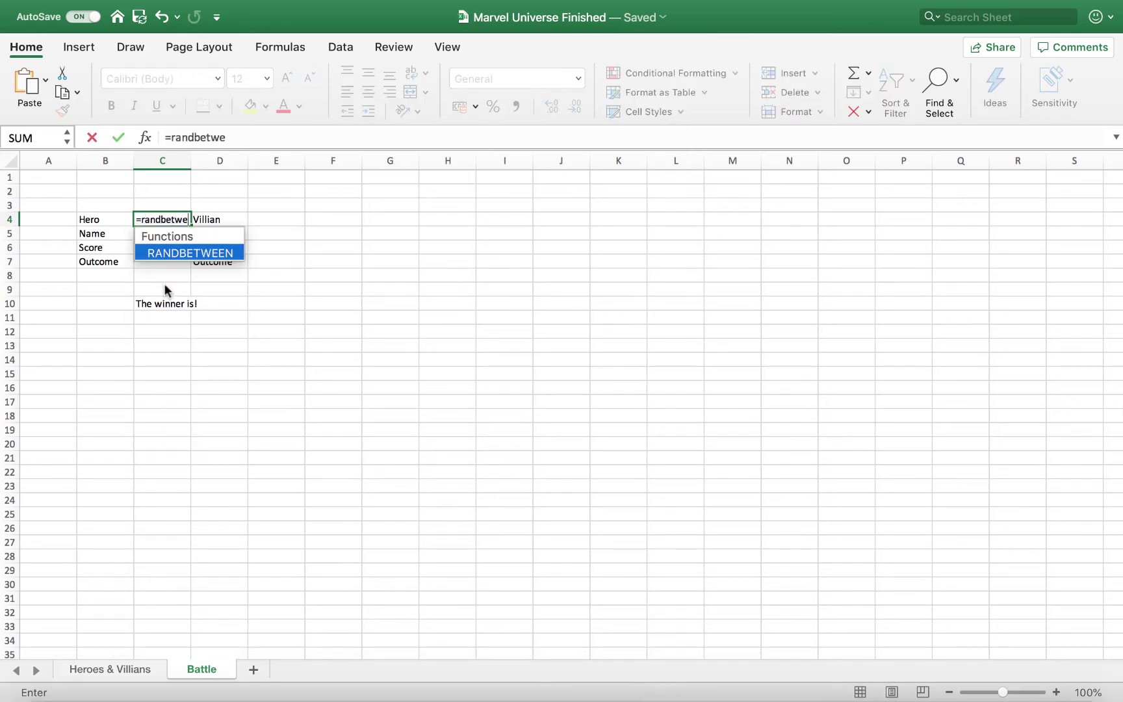
text(en(1)
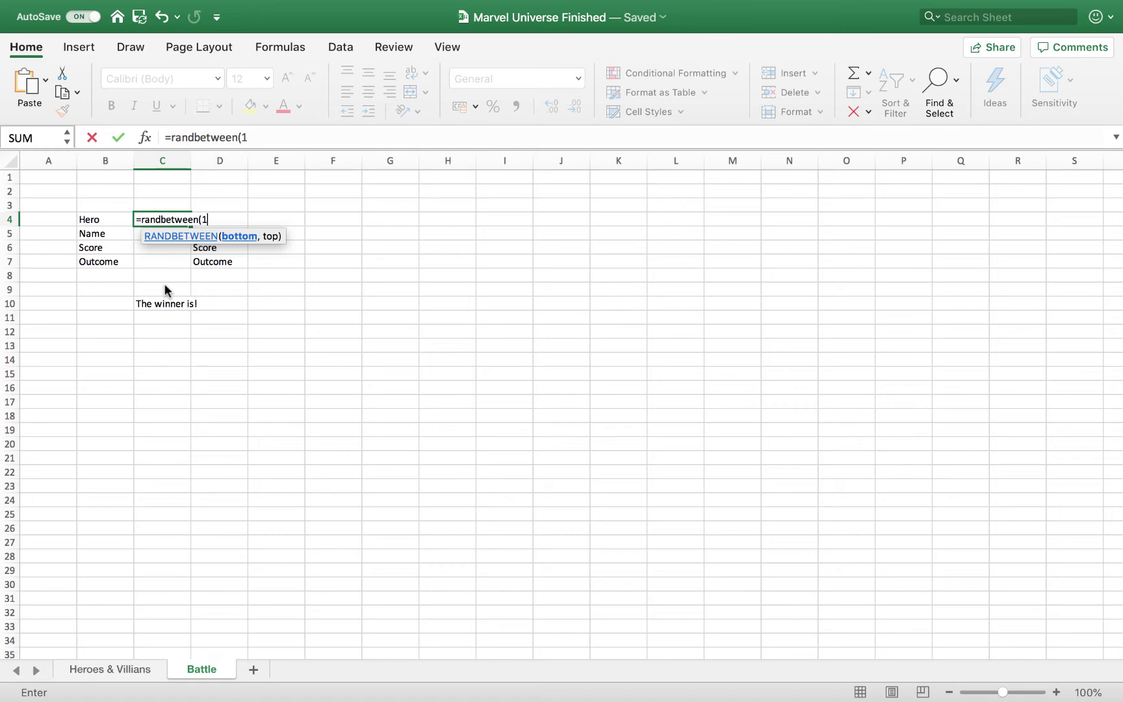
text(,24))
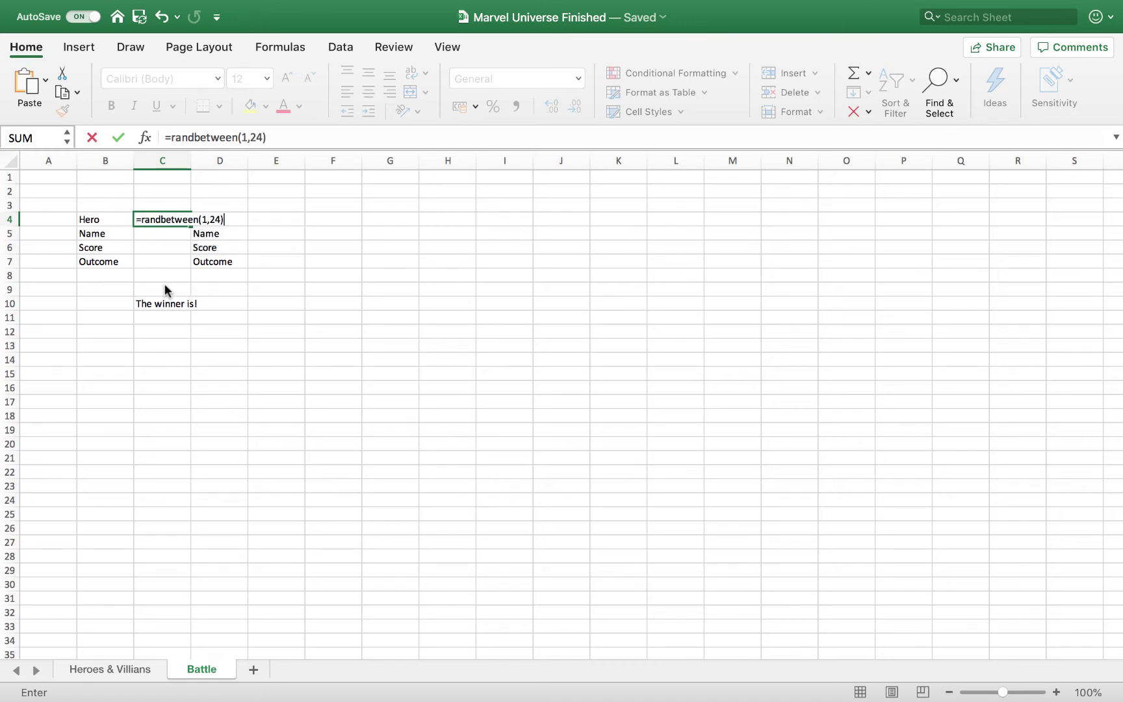
key(Return)
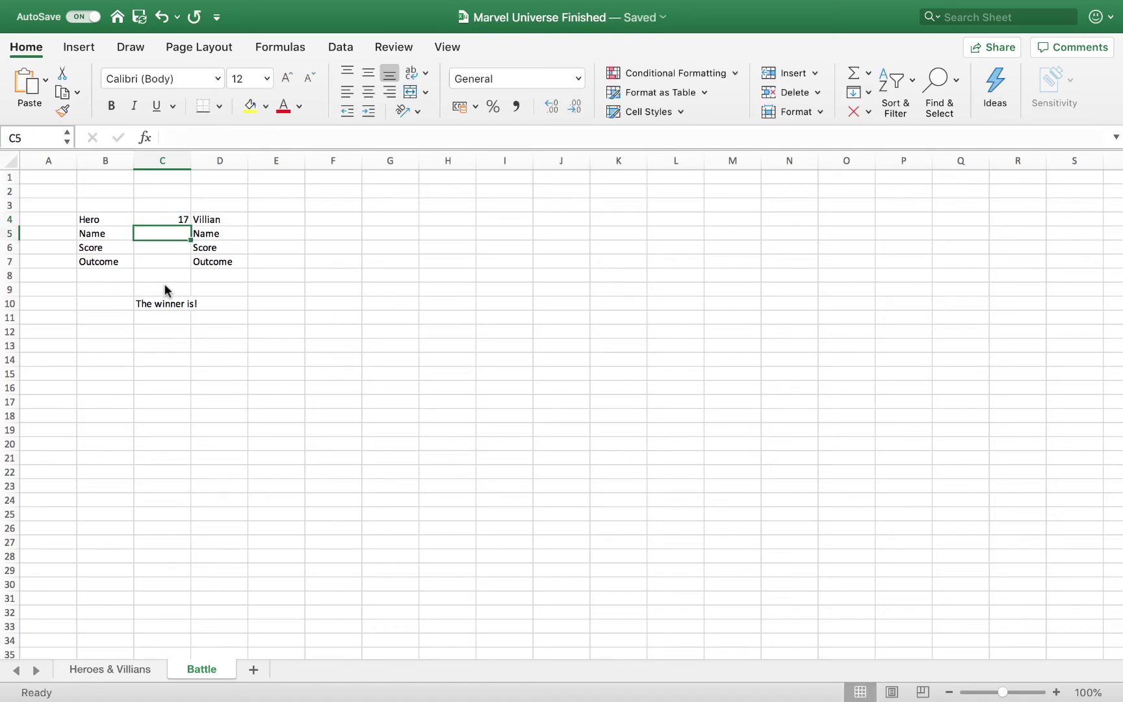
key(Down)
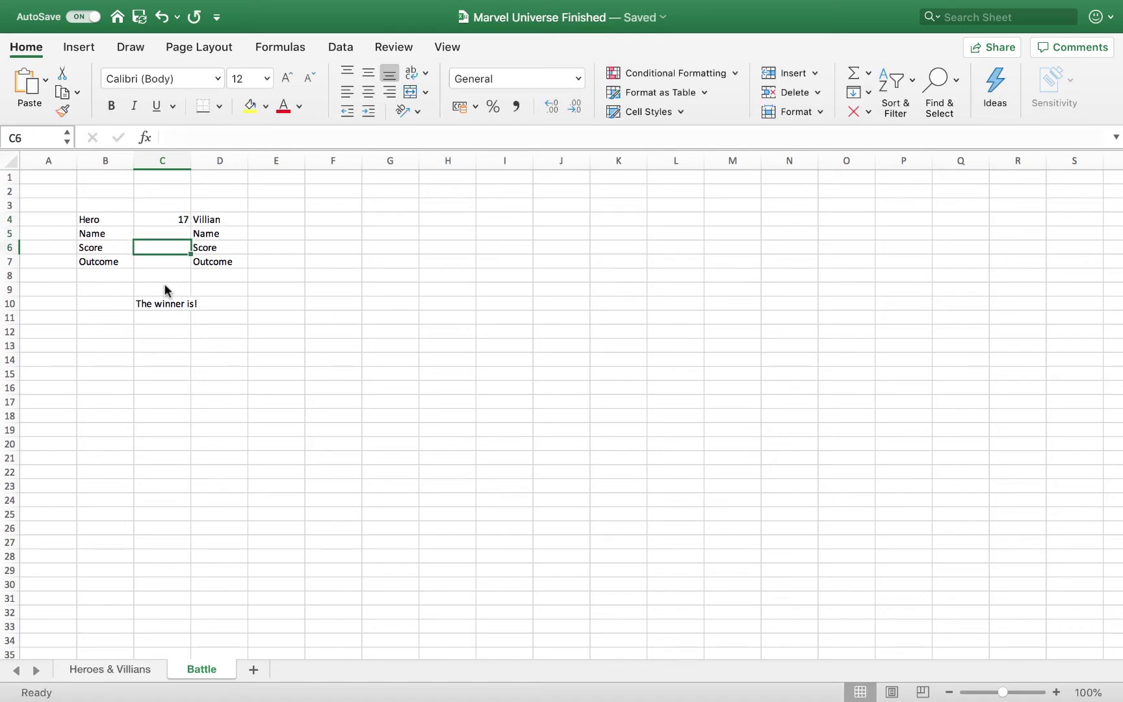
key(Up)
key(Up)
key(Down)
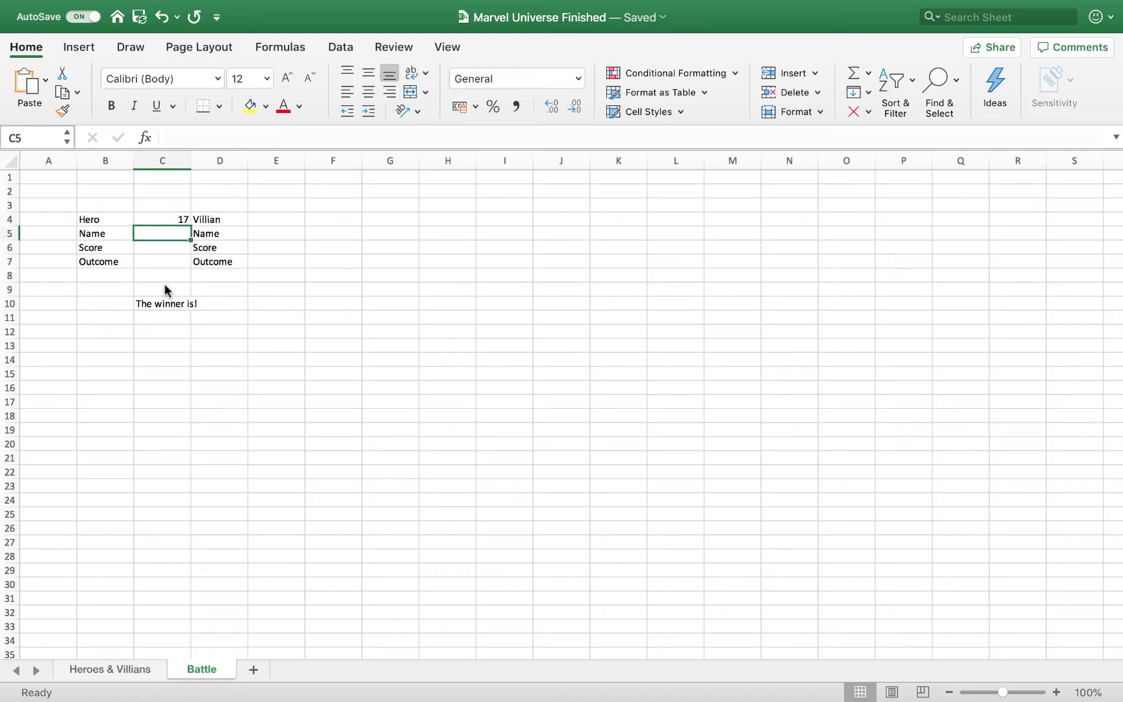
key(Up)
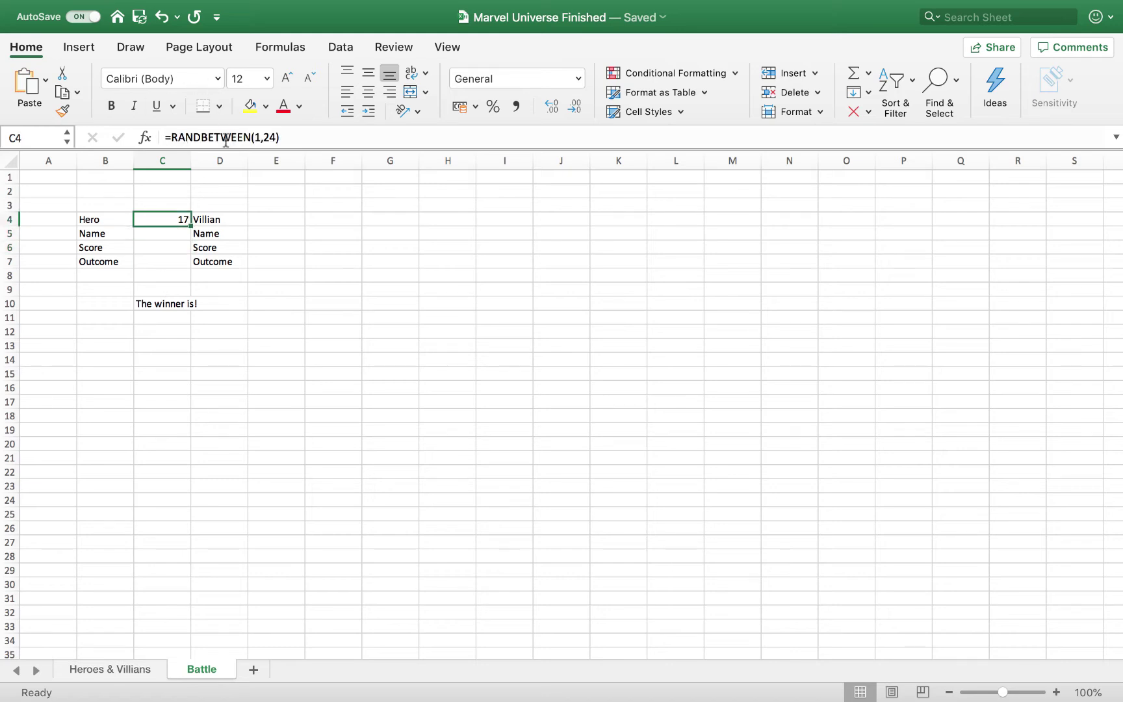
- Enter =VLOOKUP(C4,'Heroes & Villians'!A3:C26,2,FALSE) in C5 of the Battle sheet for the hero's name, and widen column C to fit it
click(168, 233)
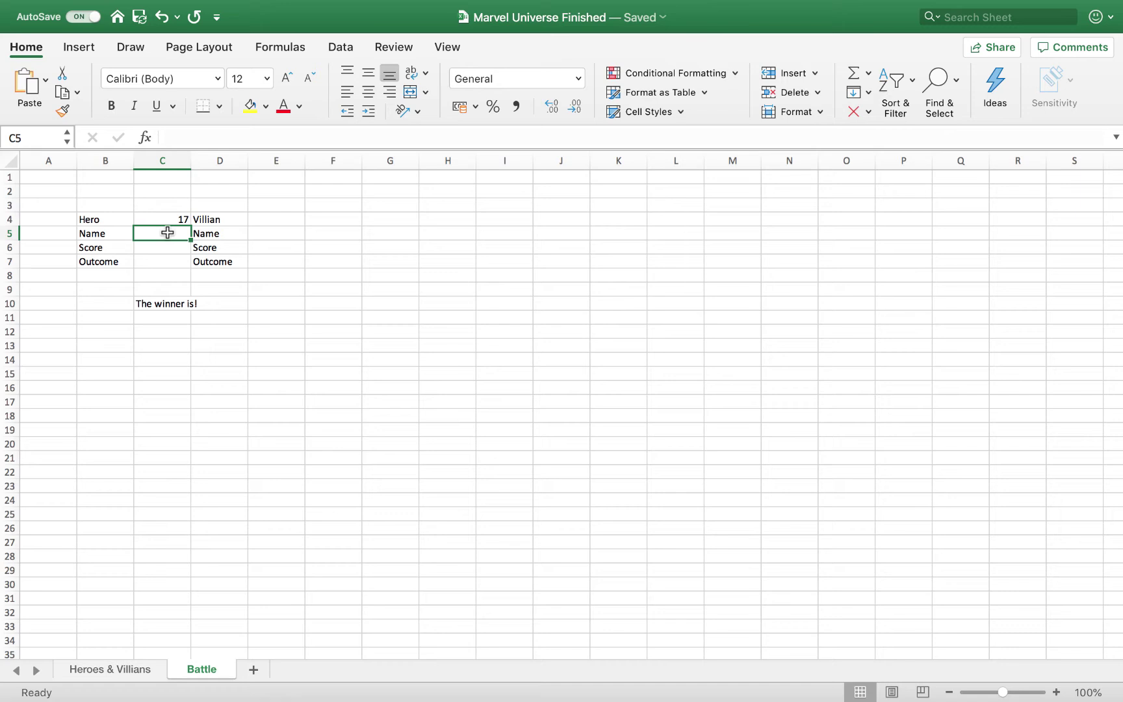
text(=)
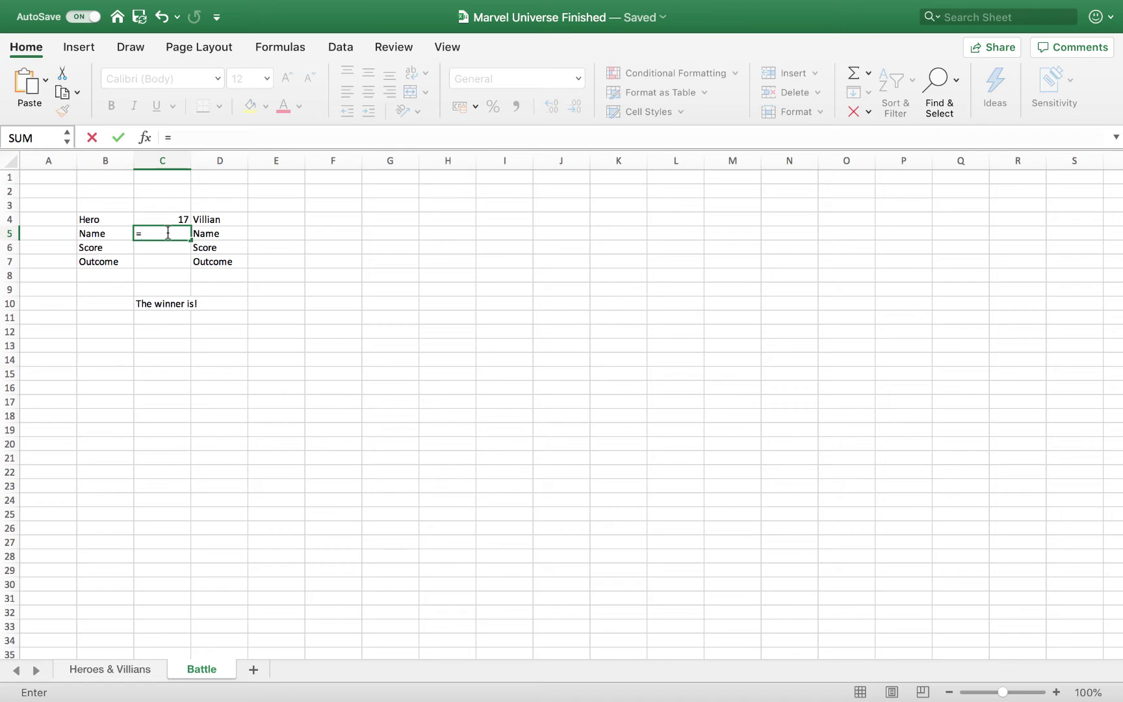
text(vlo)
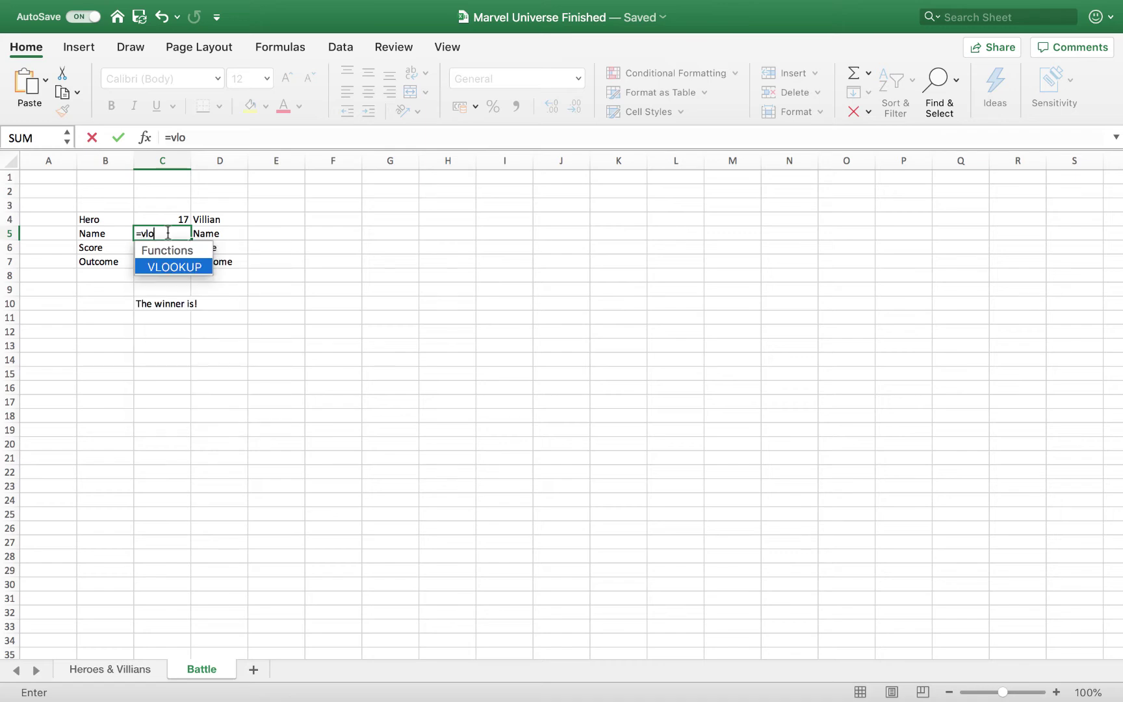
text(okup()
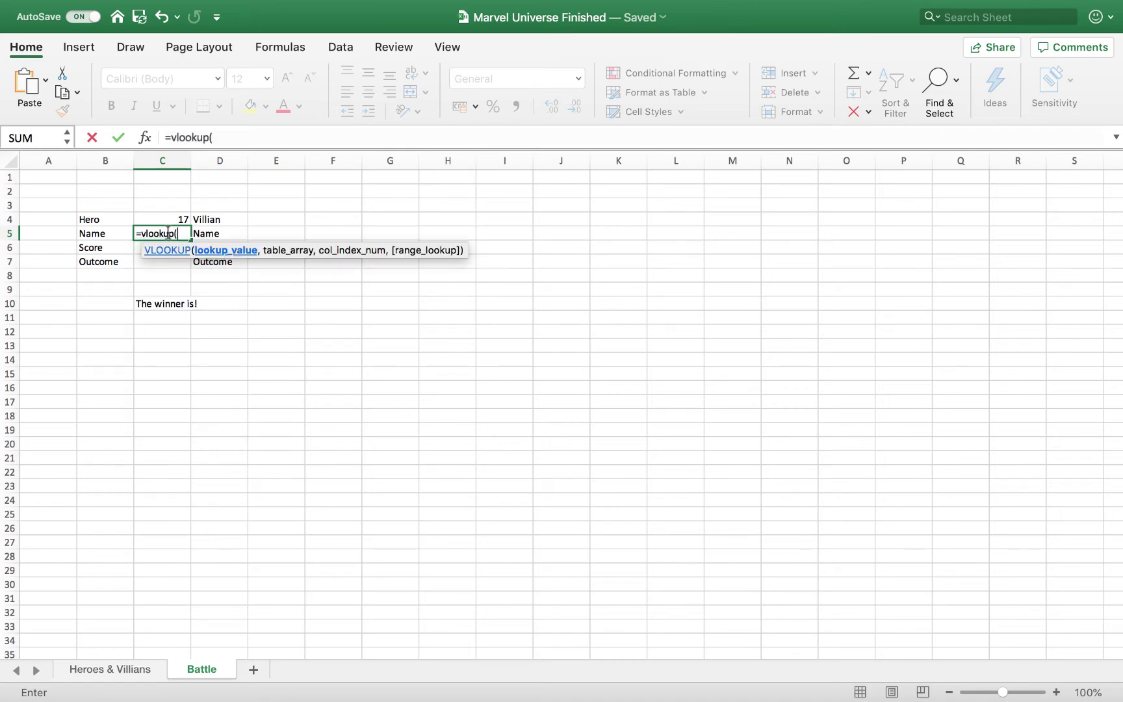
click(152, 219)
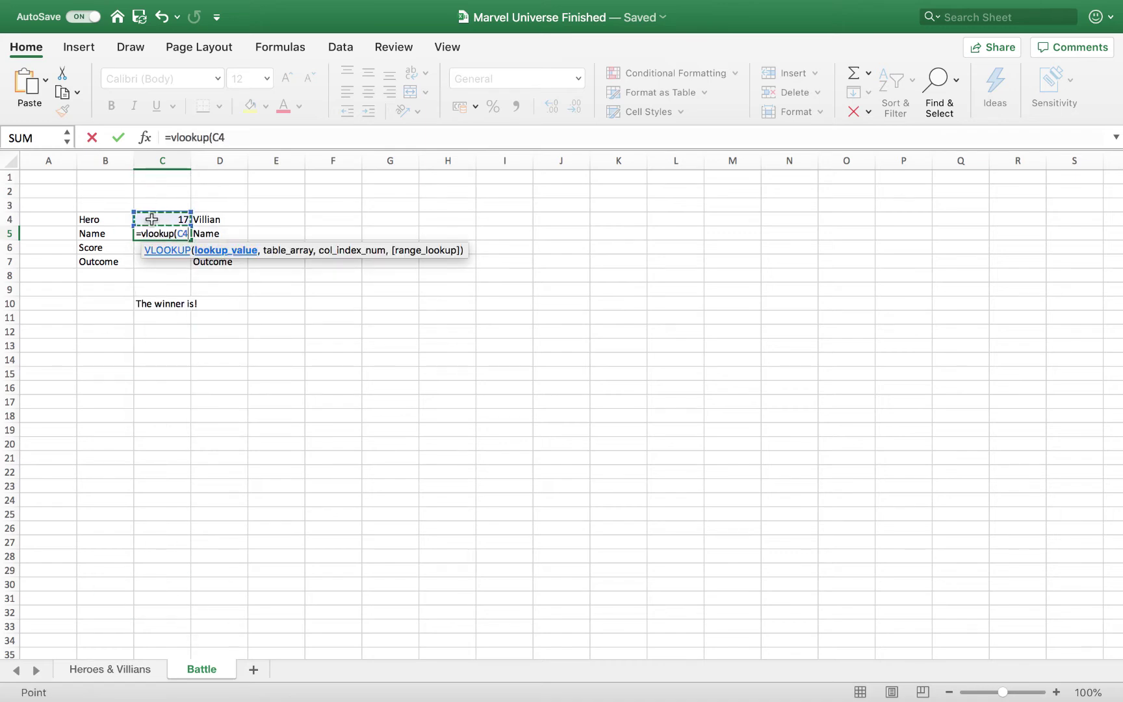
text(,)
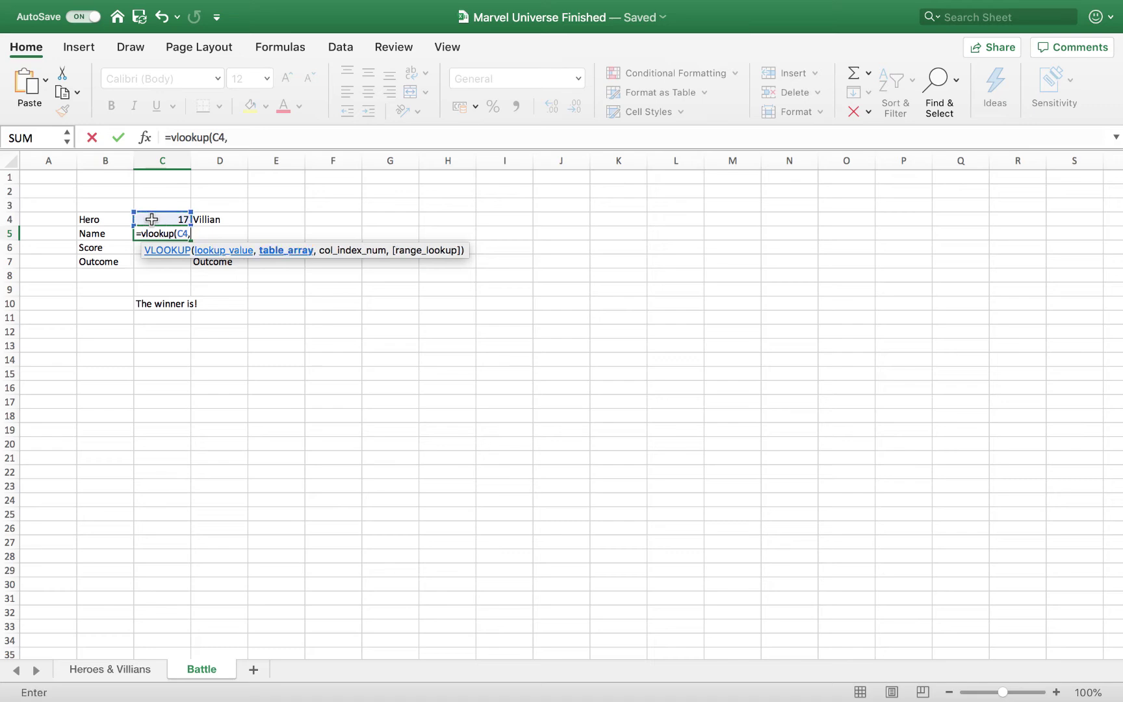
click(123, 670)
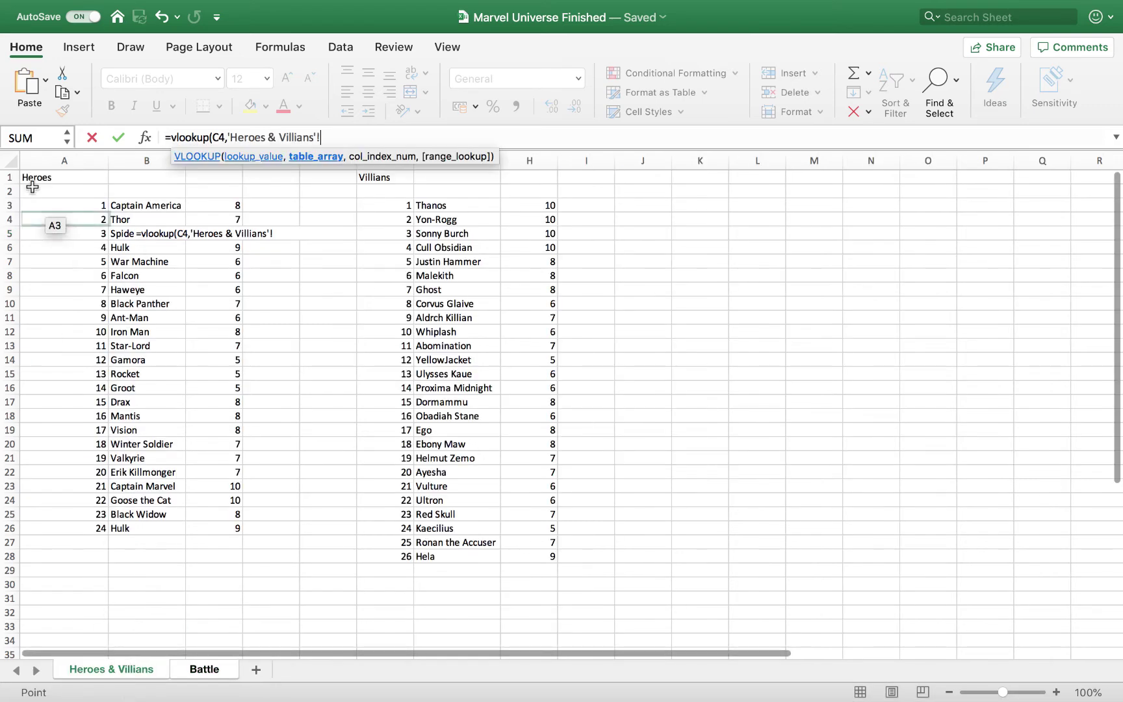
drag(46, 210, 85, 200)
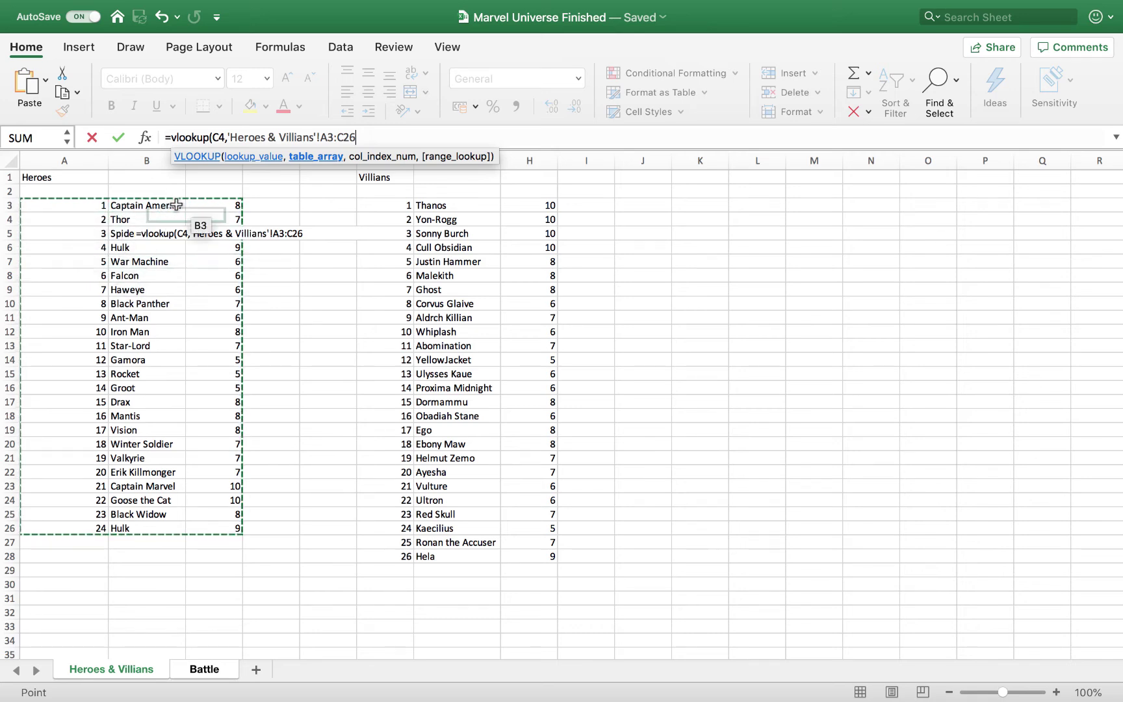
text(,)
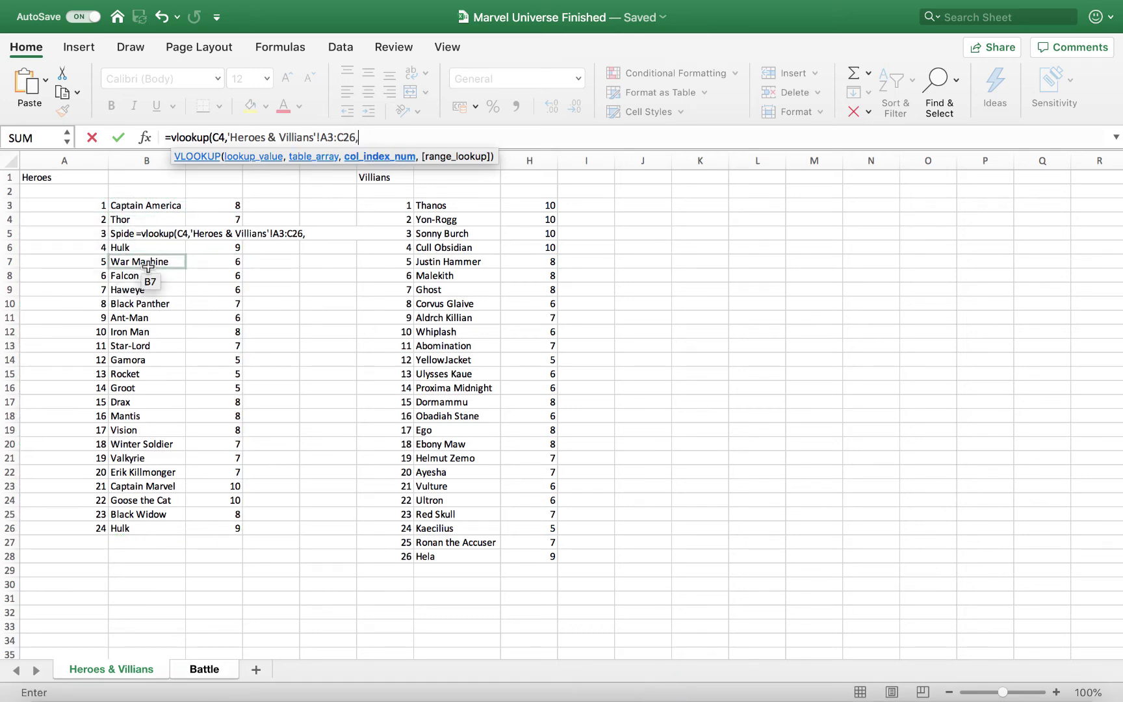
text(2)
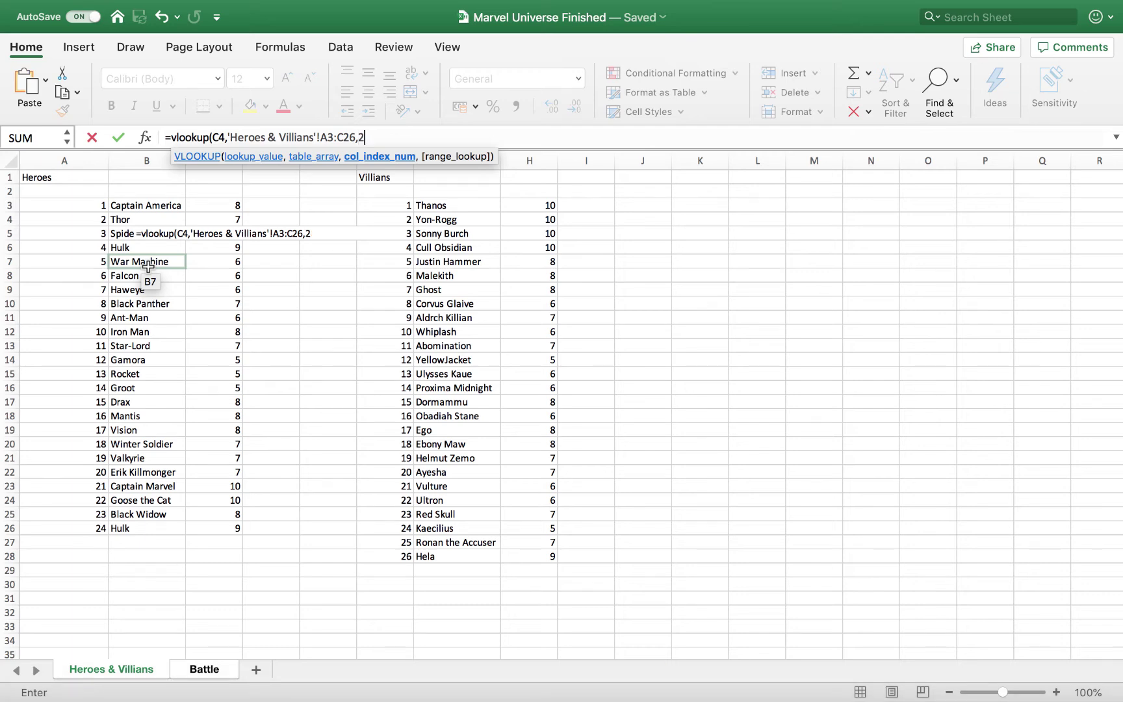
text(,)
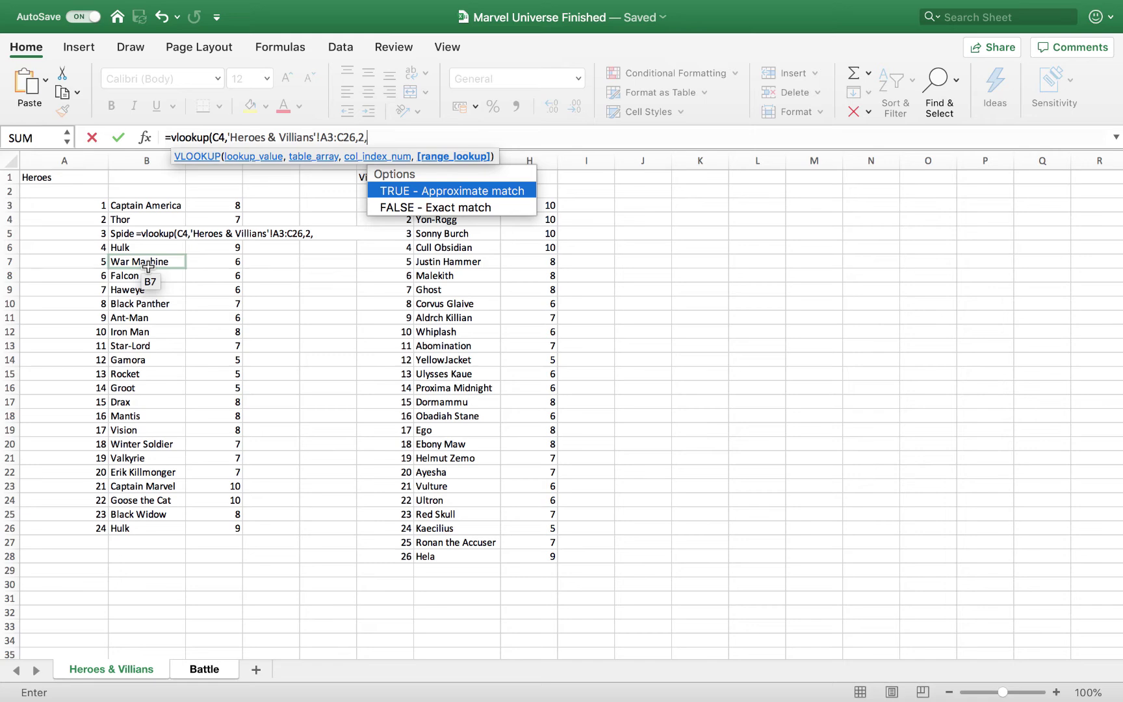
text(false))
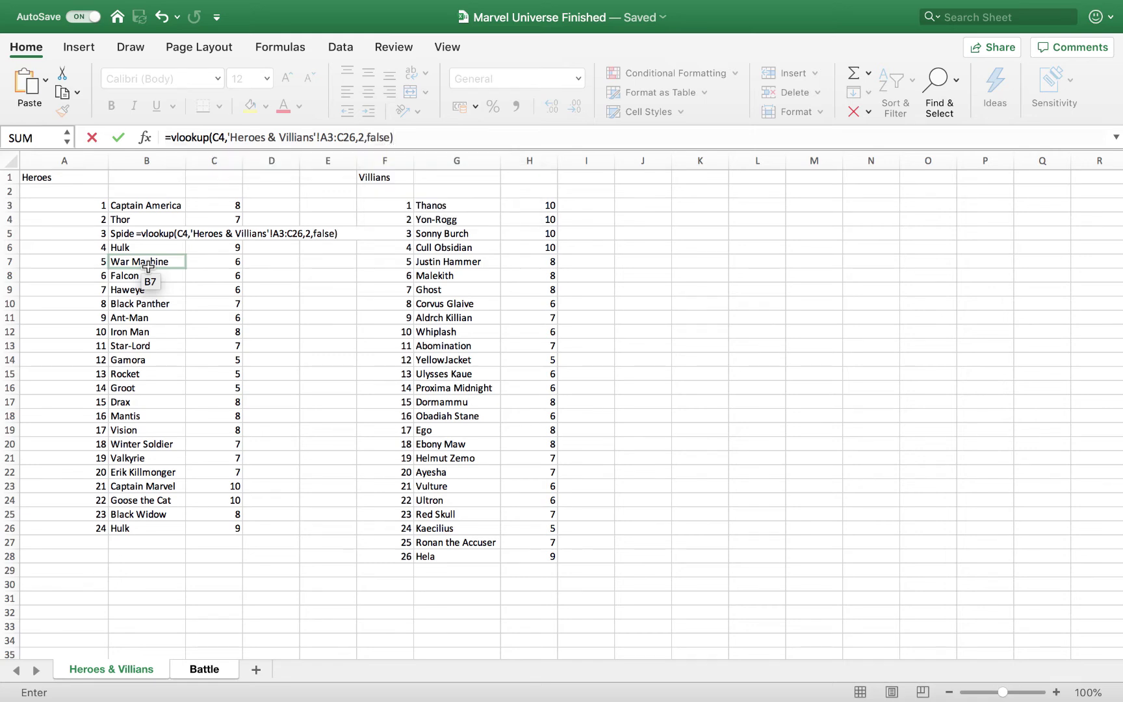
key(Return)
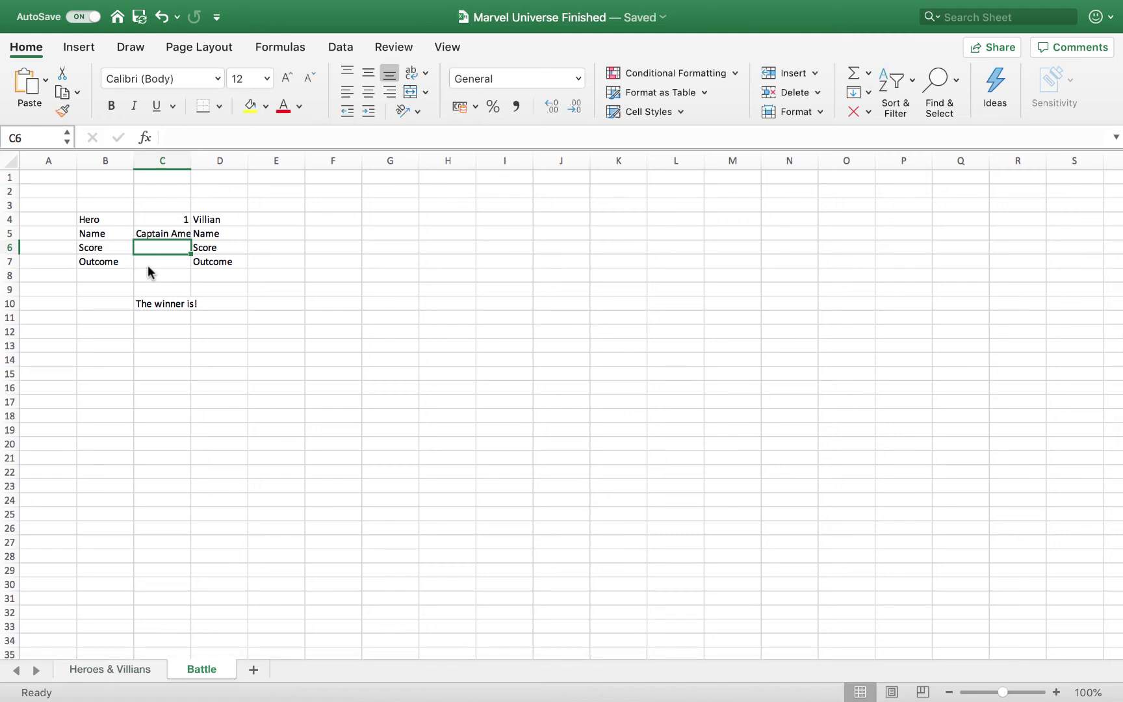
drag(190, 160, 250, 161)
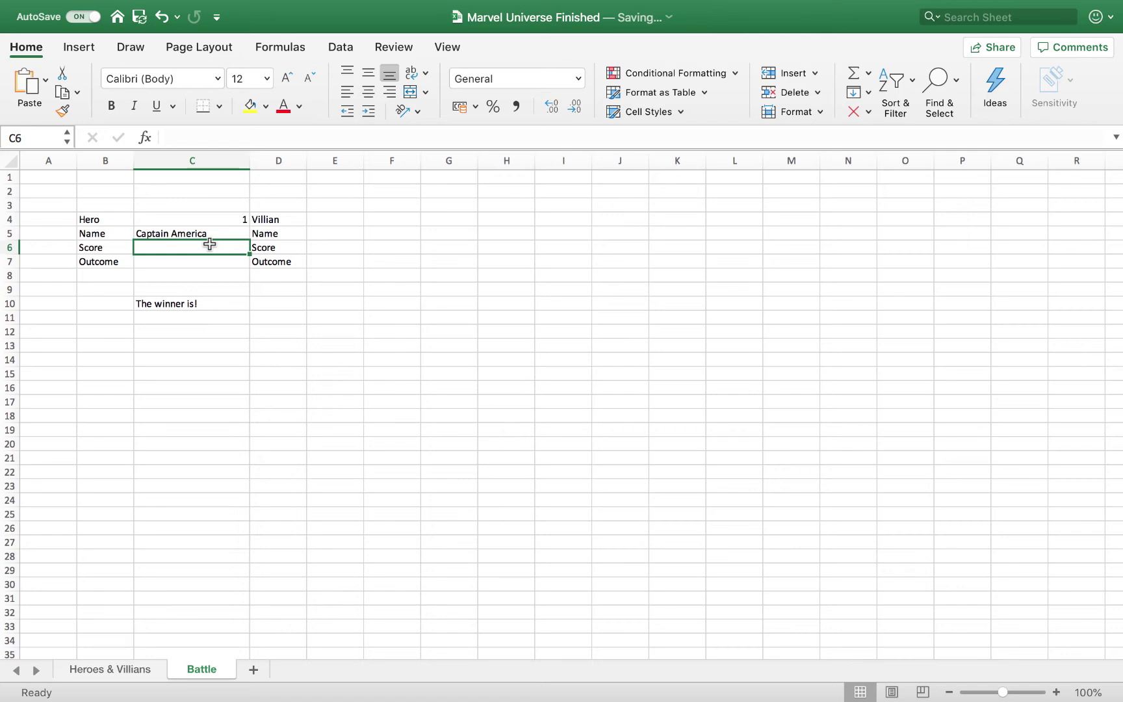
- Enter =VLOOKUP(C4,'Heroes & Villians'!A3:C26,3,FALSE) in C6 of the Battle sheet to look up the hero's score
text(=)
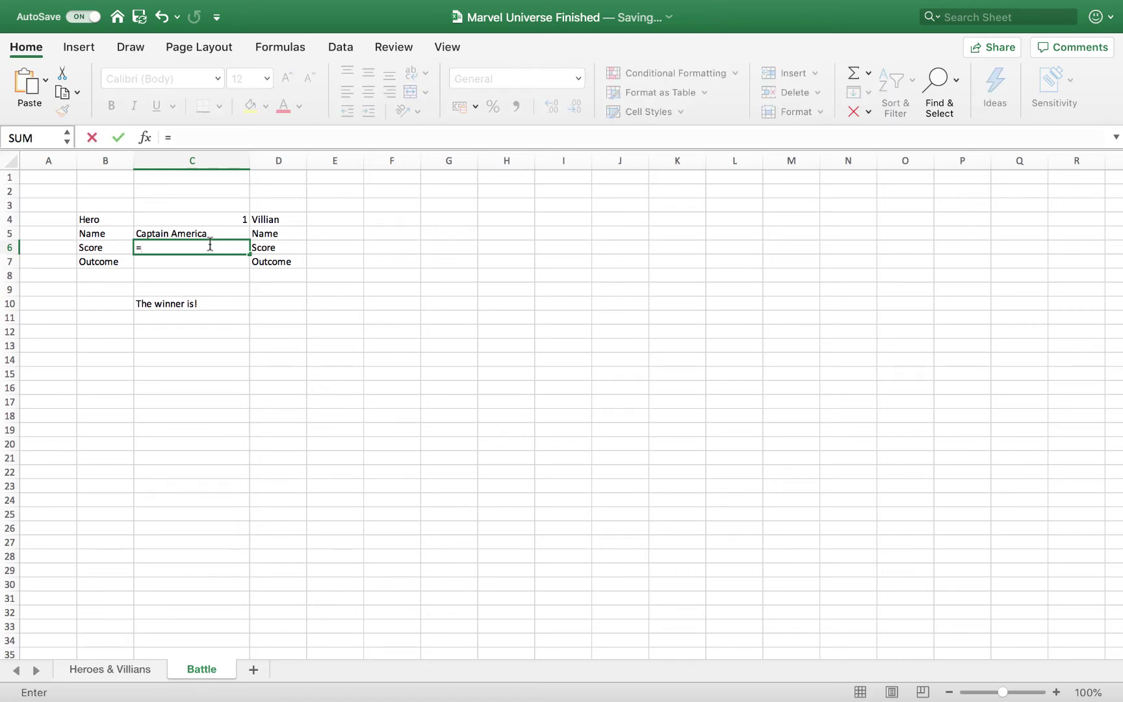
text(vllok)
key(BackSpace)
key(BackSpace)
key(BackSpace)
text(ook)
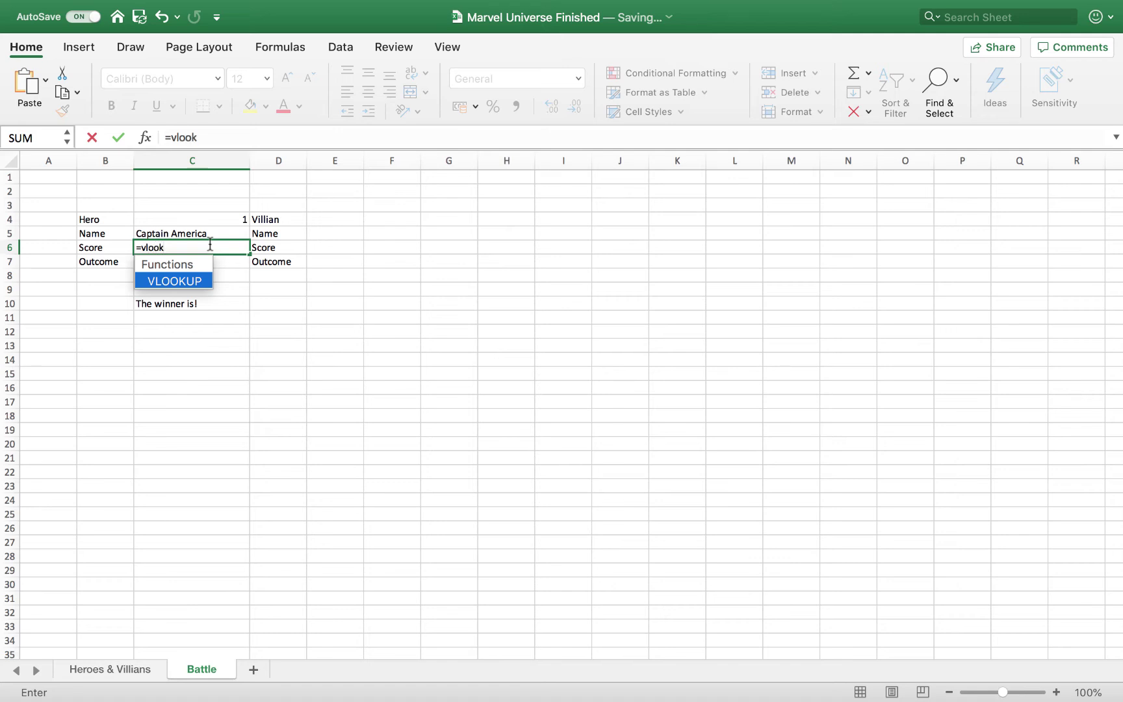
text(up()
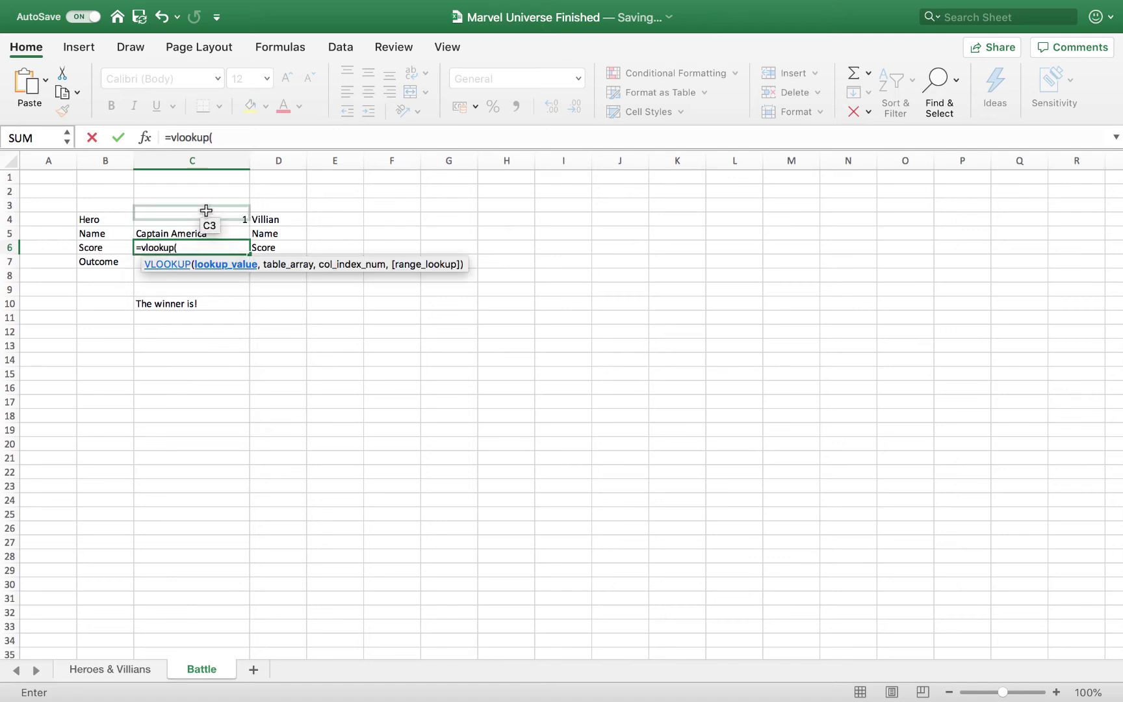
click(206, 221)
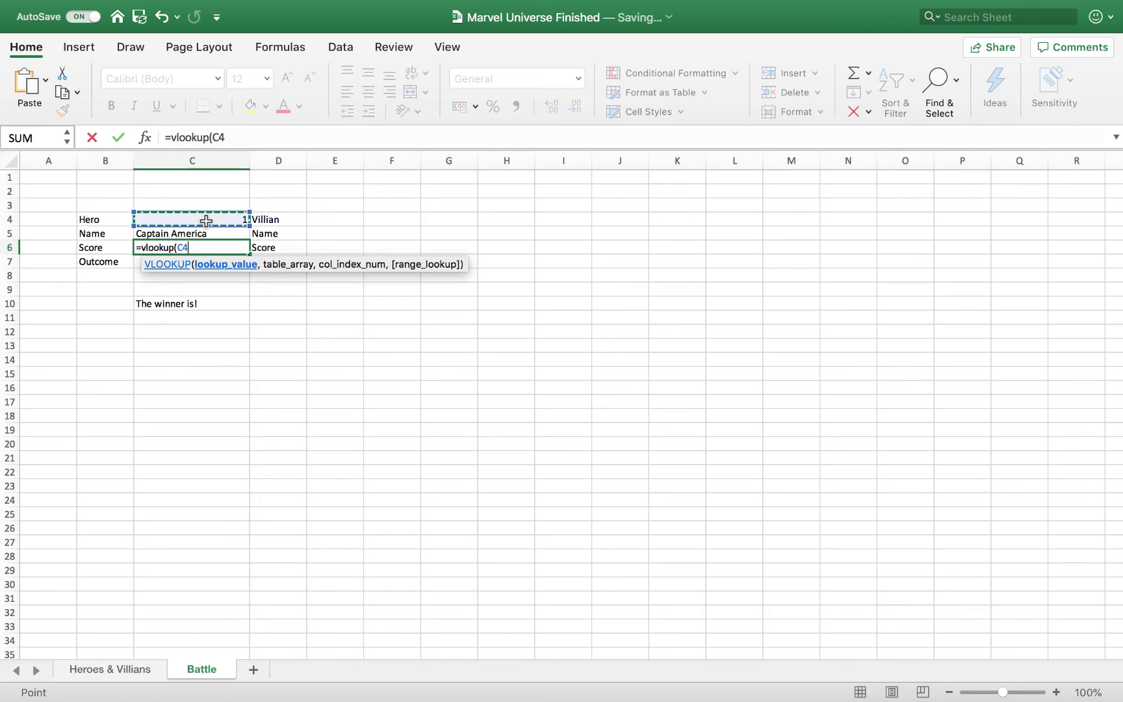
text(,)
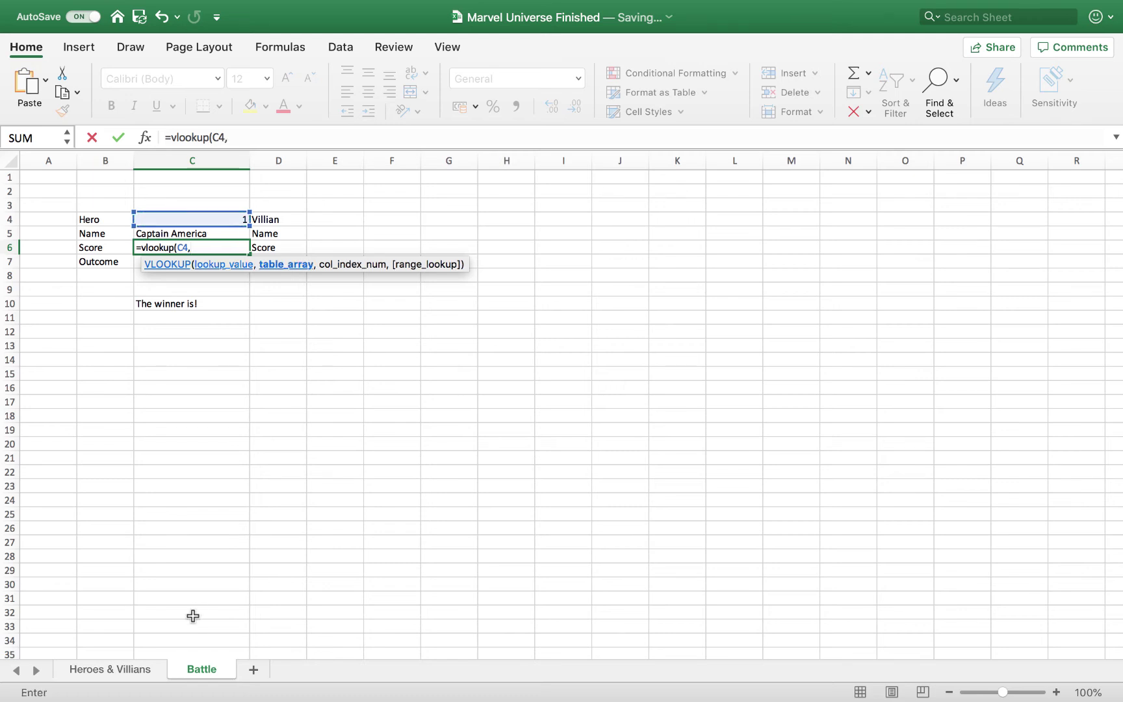
click(136, 667)
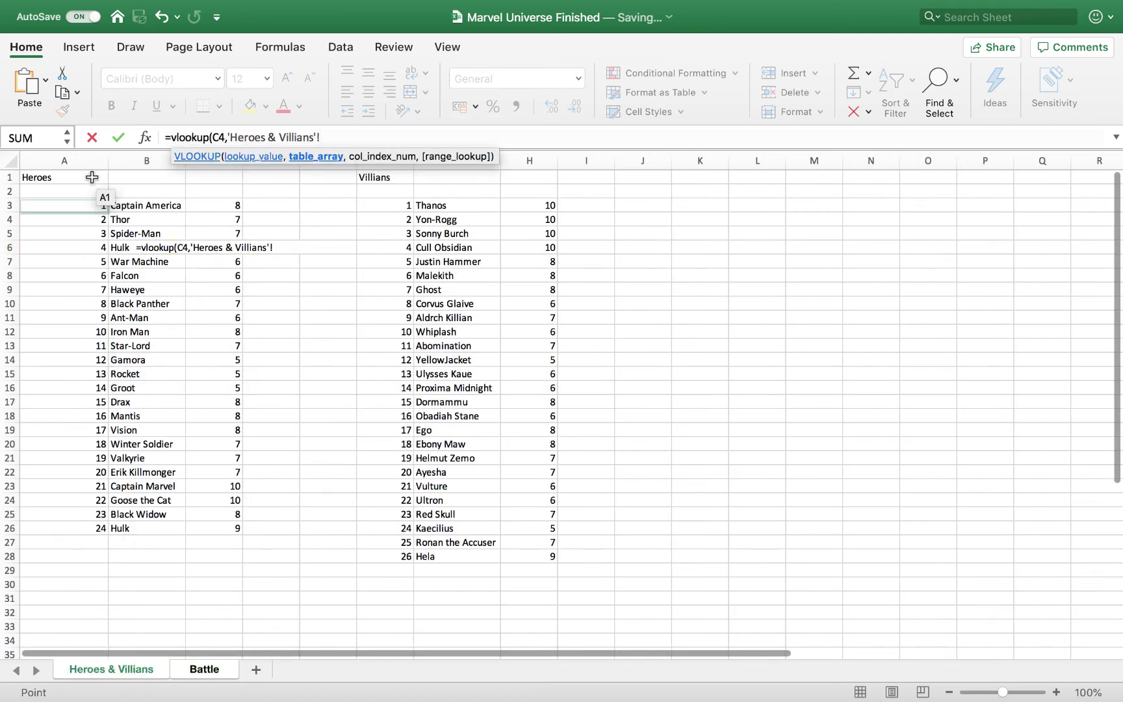
drag(91, 206, 223, 528)
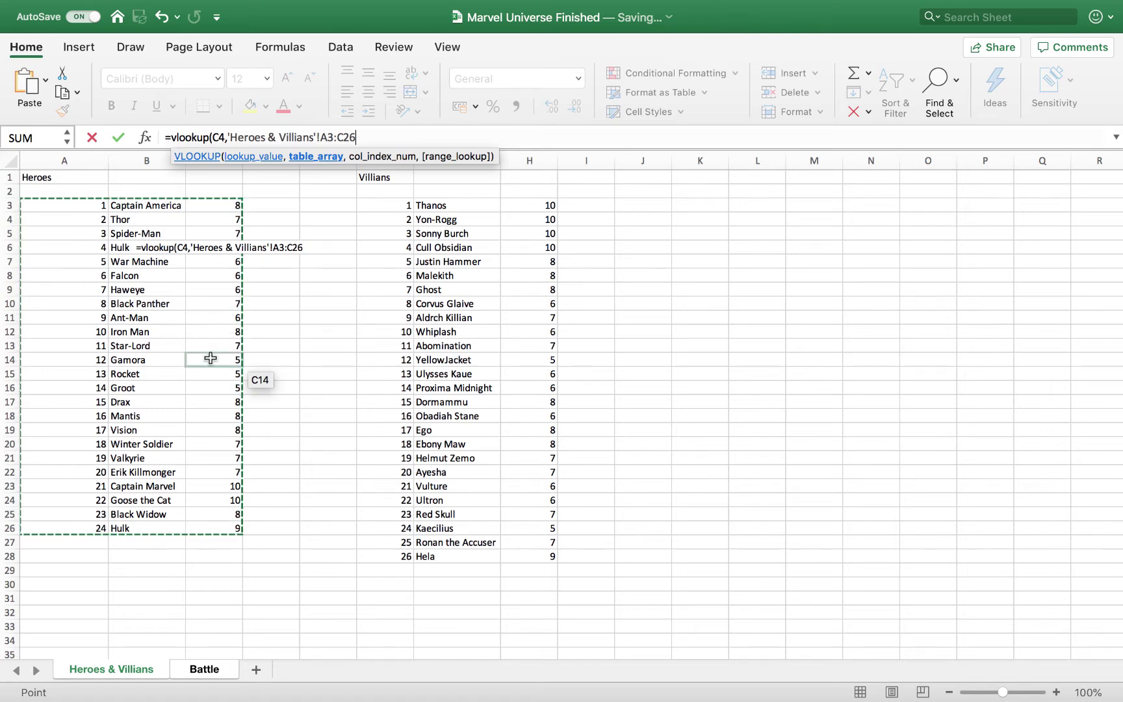
text(,3)
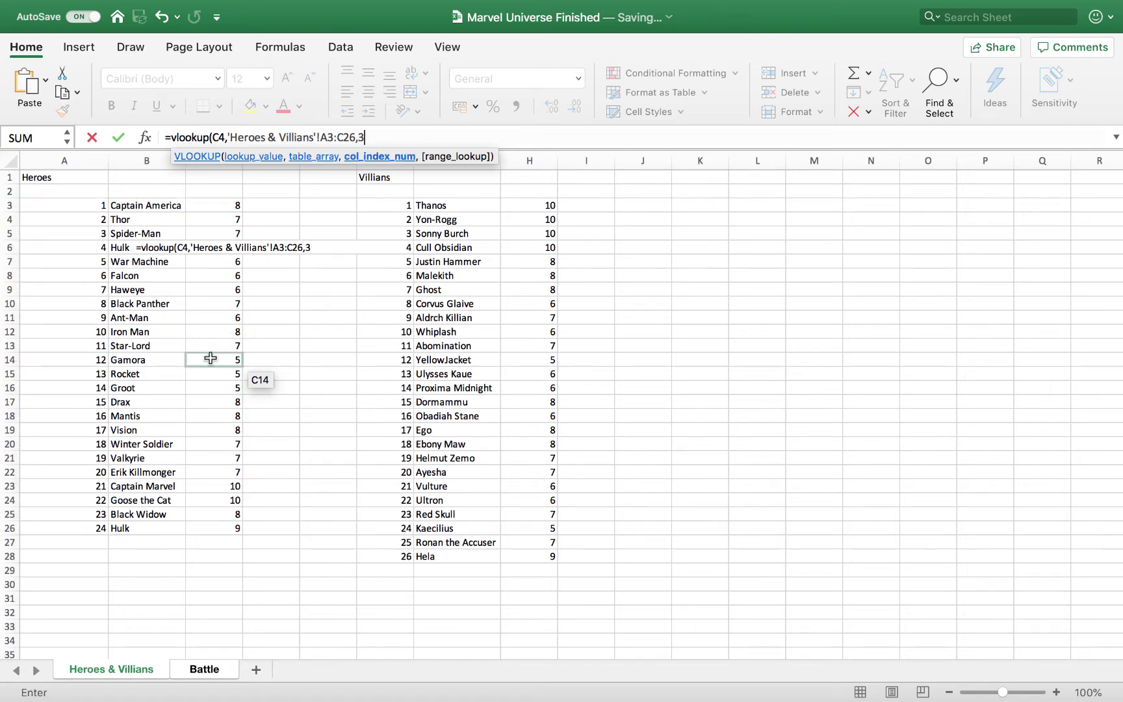
text(,)
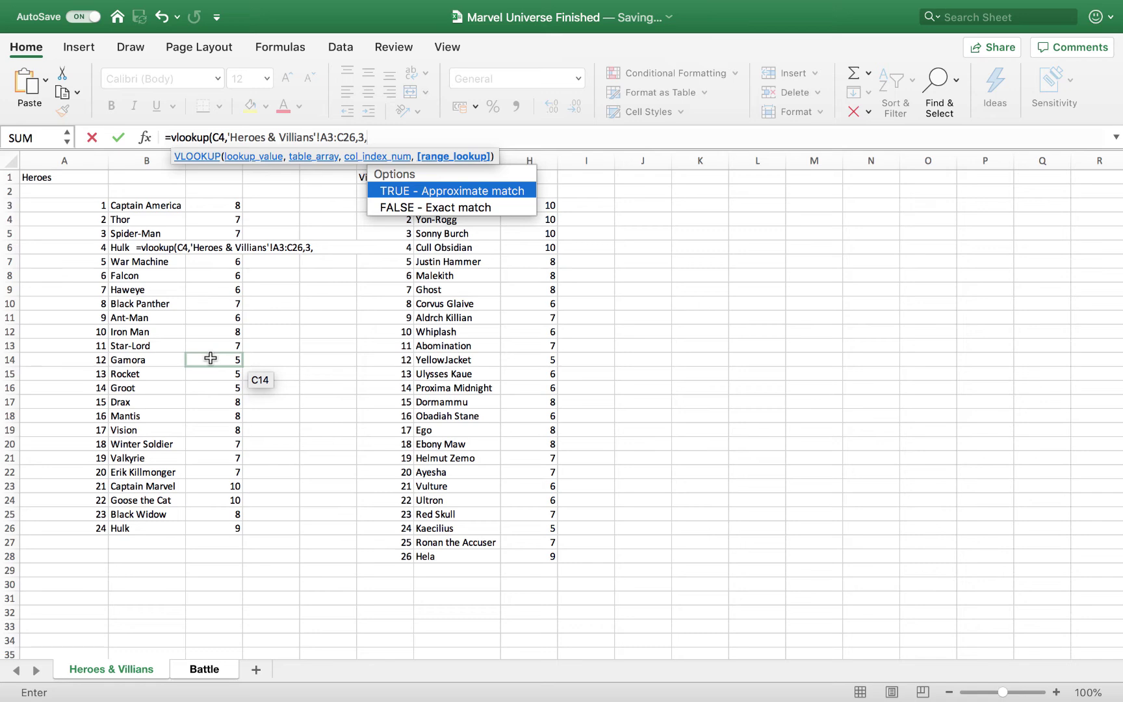
text(false))
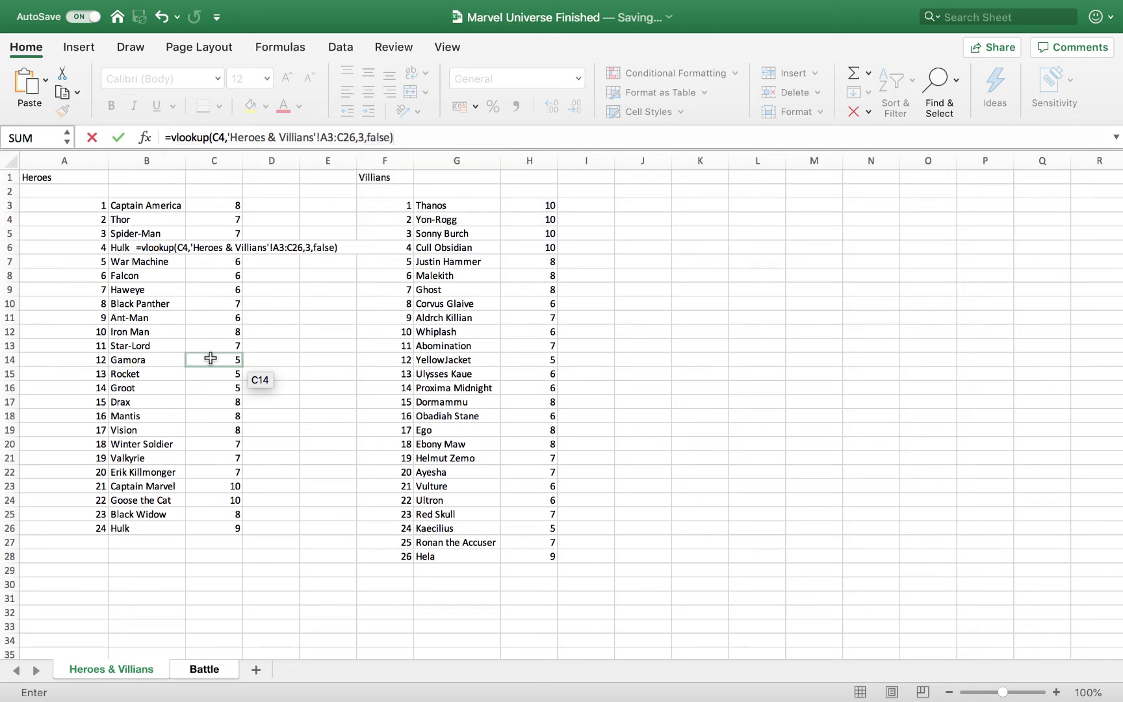
key(Return)
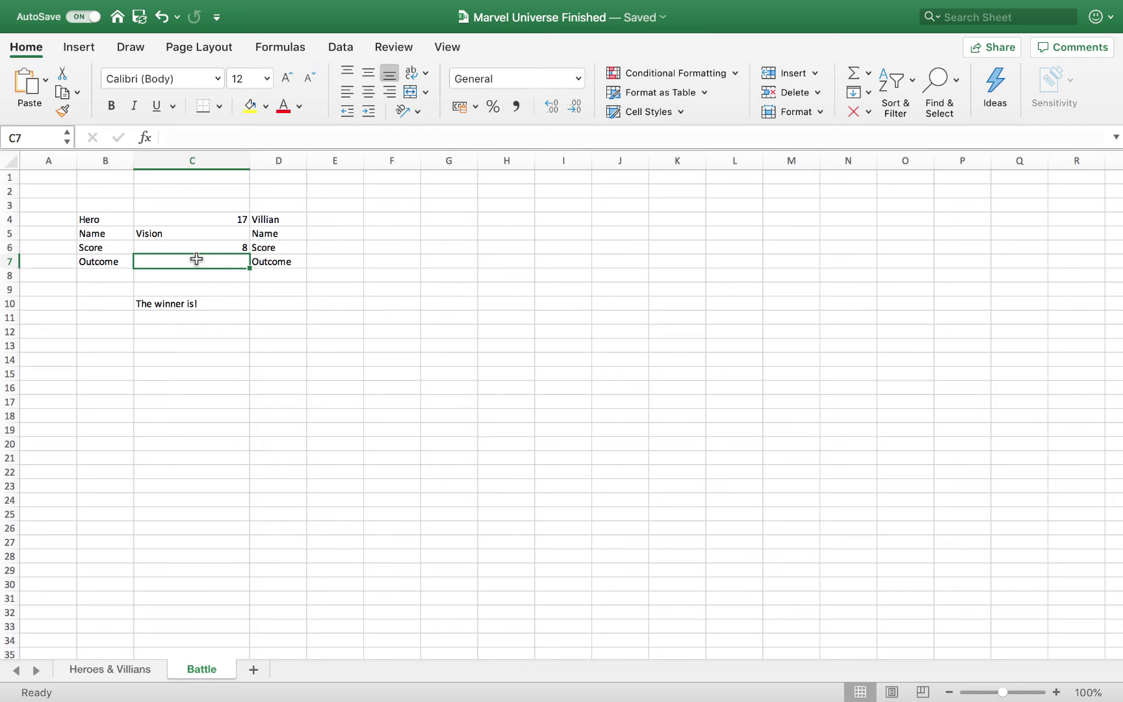
- Check the length of the numbered villain list, and enter =RANDBETWEEN(1,26) in E4 of the Battle sheet to draw a random villain number
click(328, 219)
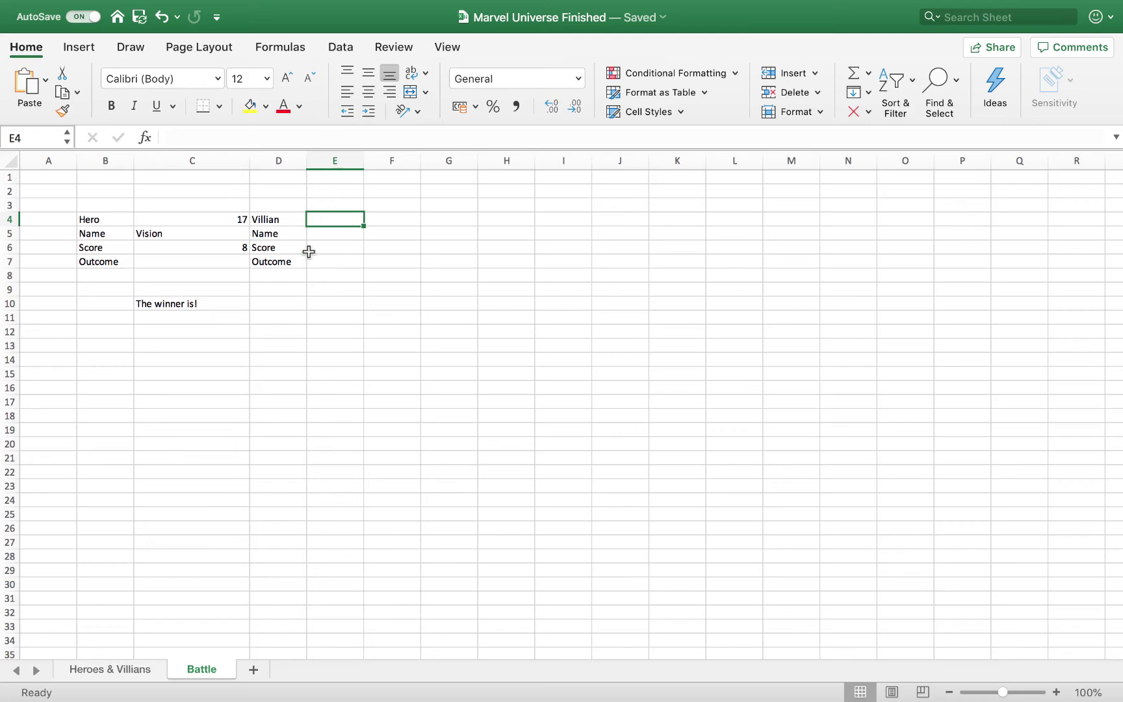
click(154, 669)
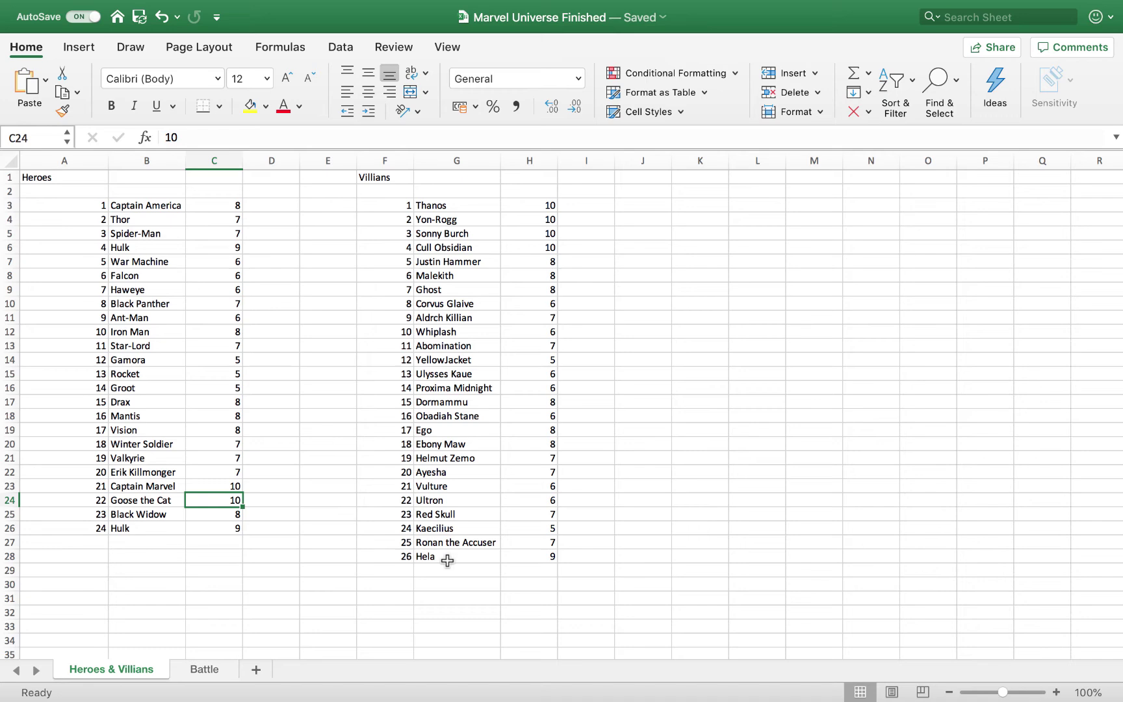
click(210, 669)
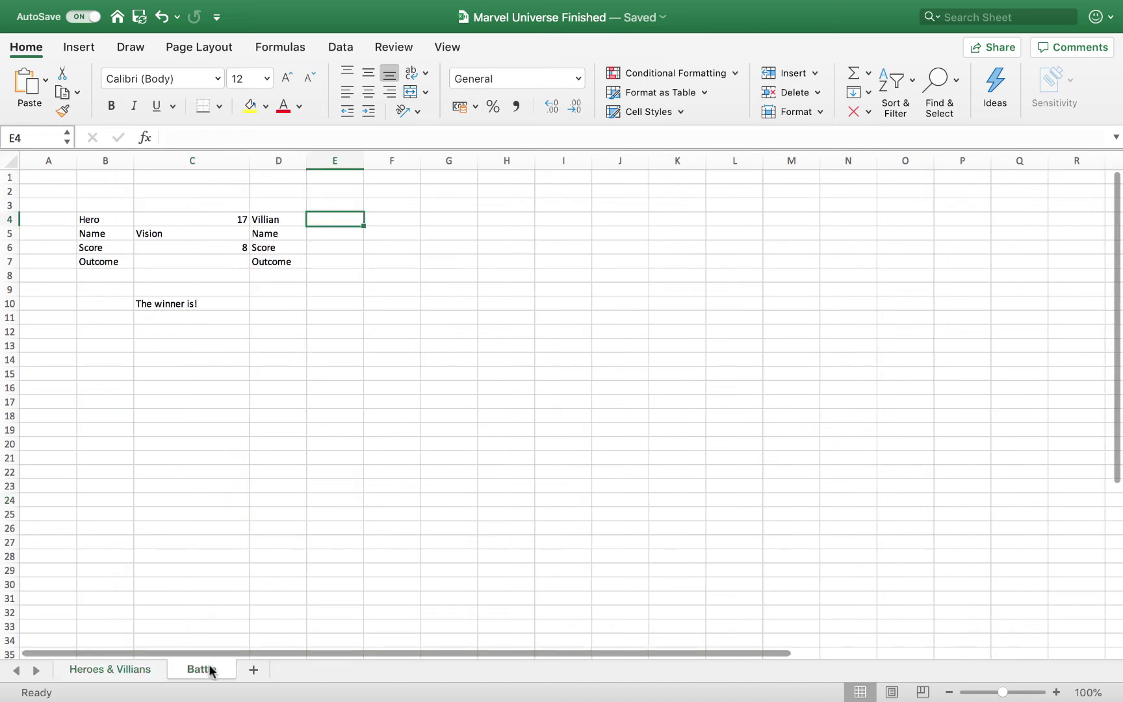
text(=ra)
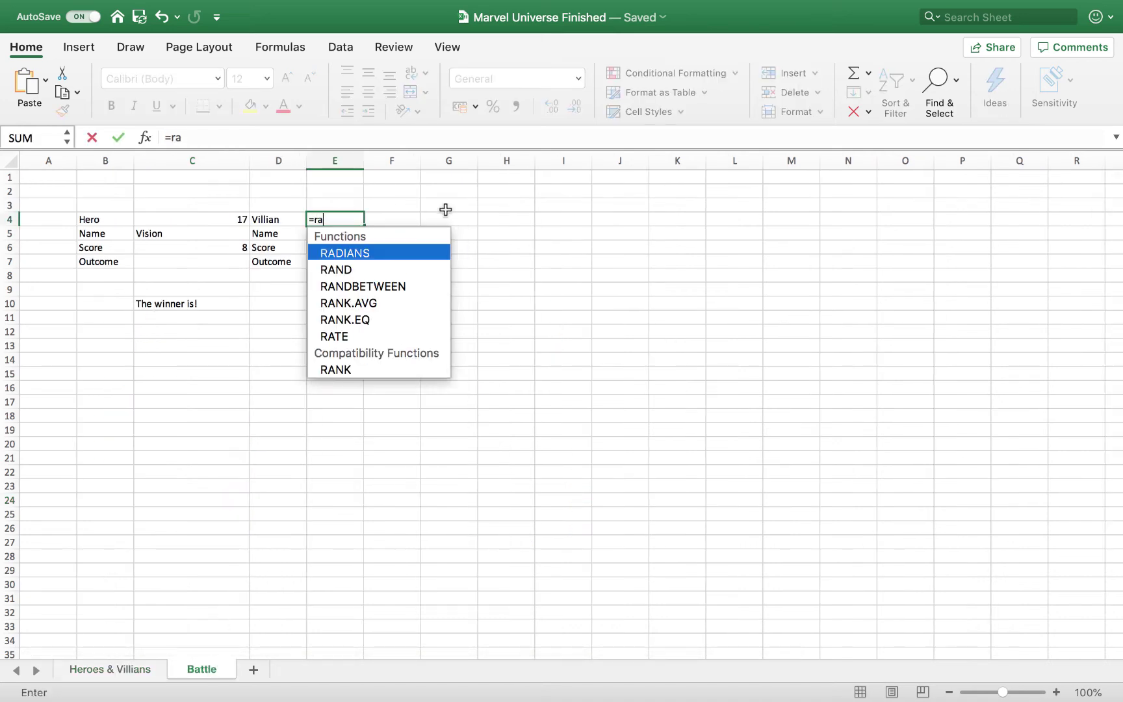
text(ndbetween()
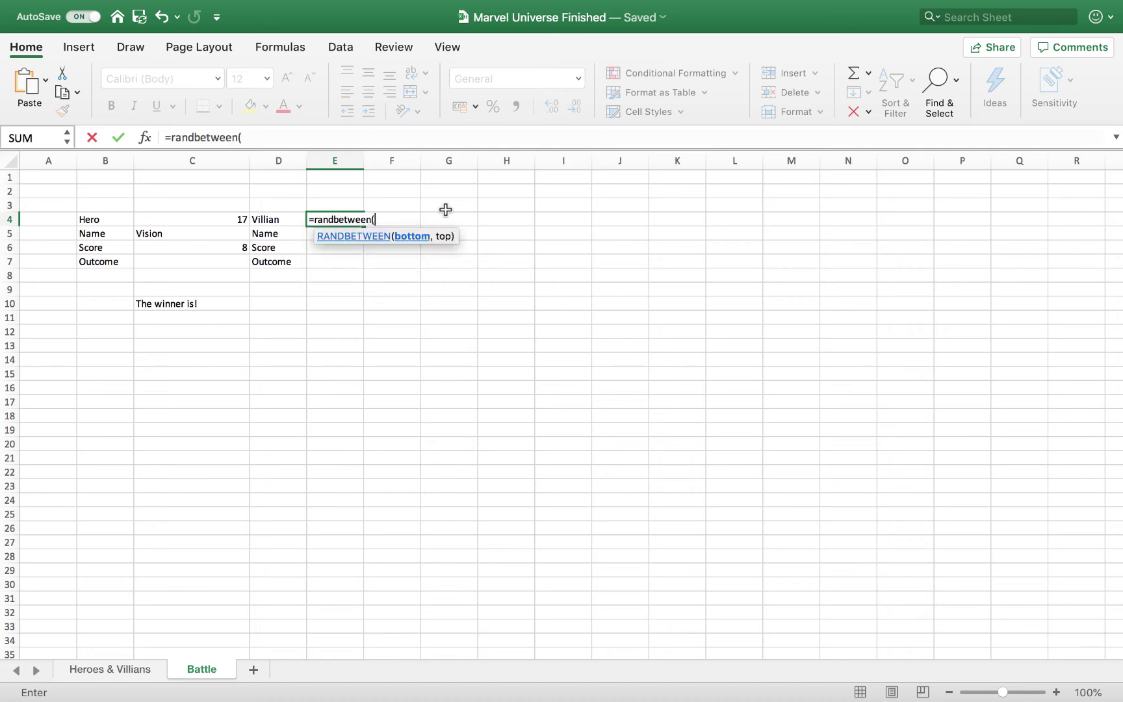
text(1,26))
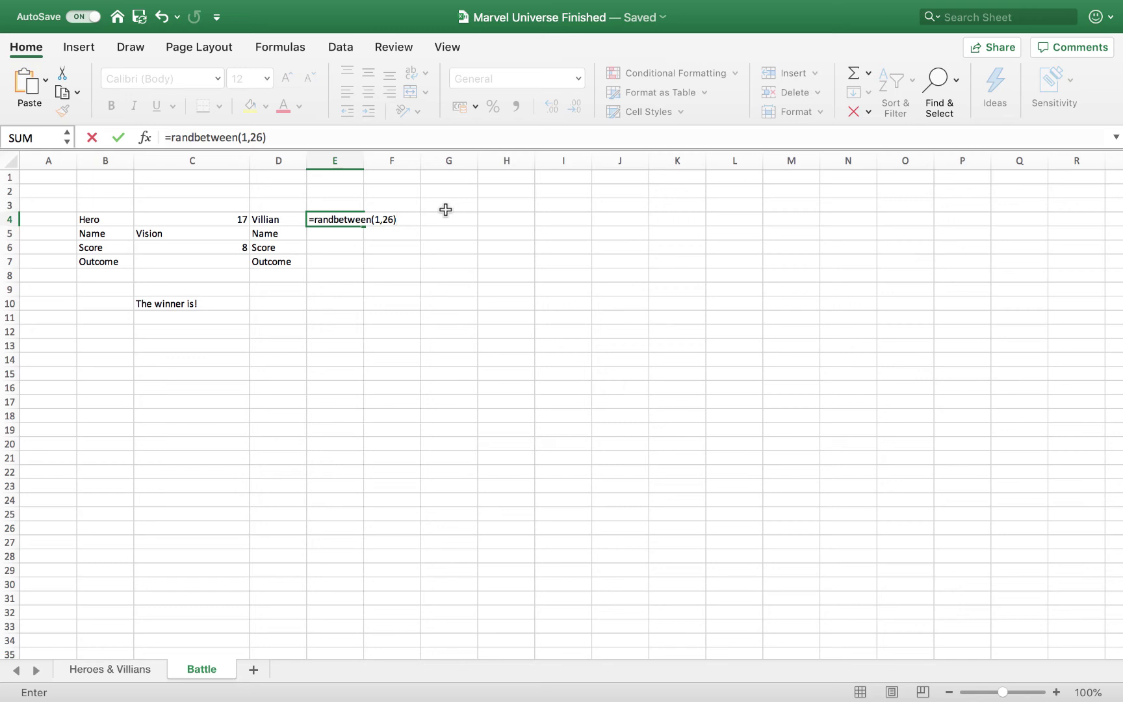
key(Return)
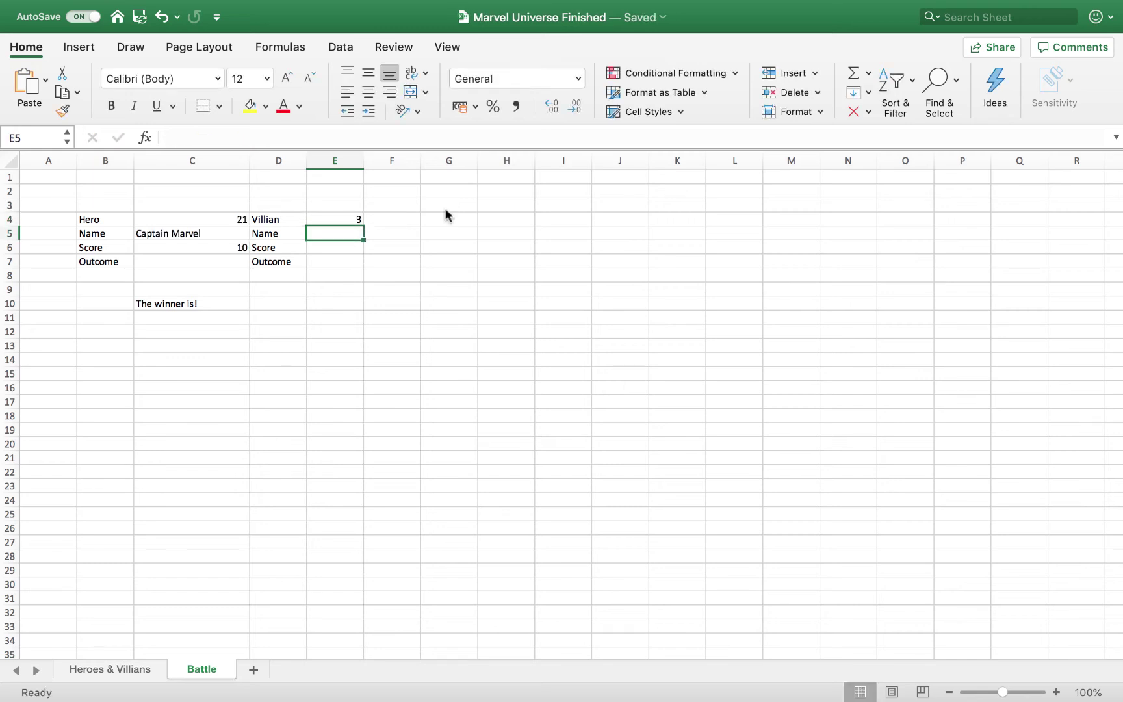
- Enter =VLOOKUP(E4,'Heroes & Villians'!F3:H28,2,FALSE) in E5 of the Battle sheet to look up the villain's name
text(=vlook)
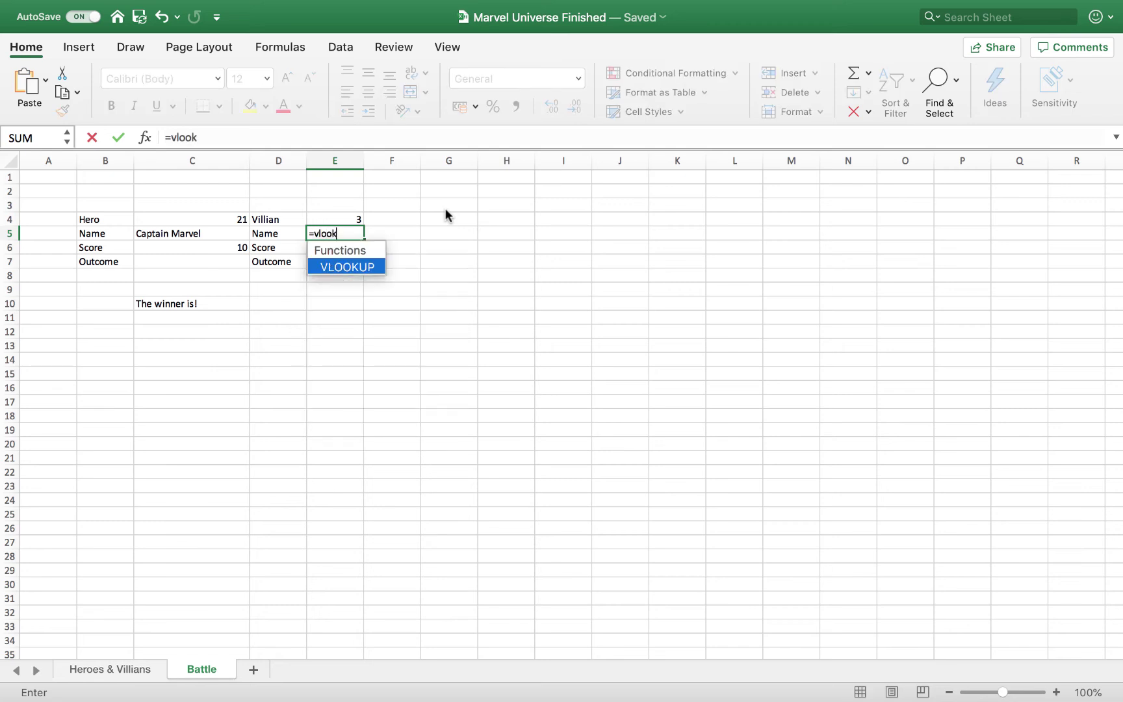
text(up()
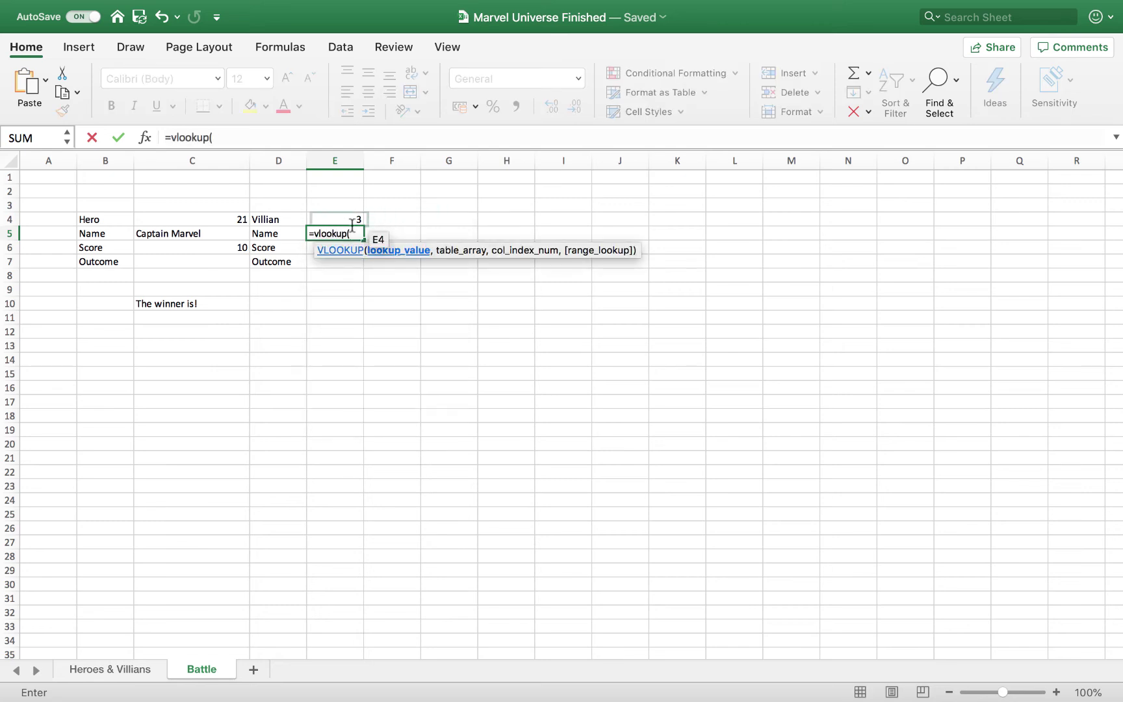
drag(351, 224, 335, 224)
click(339, 218)
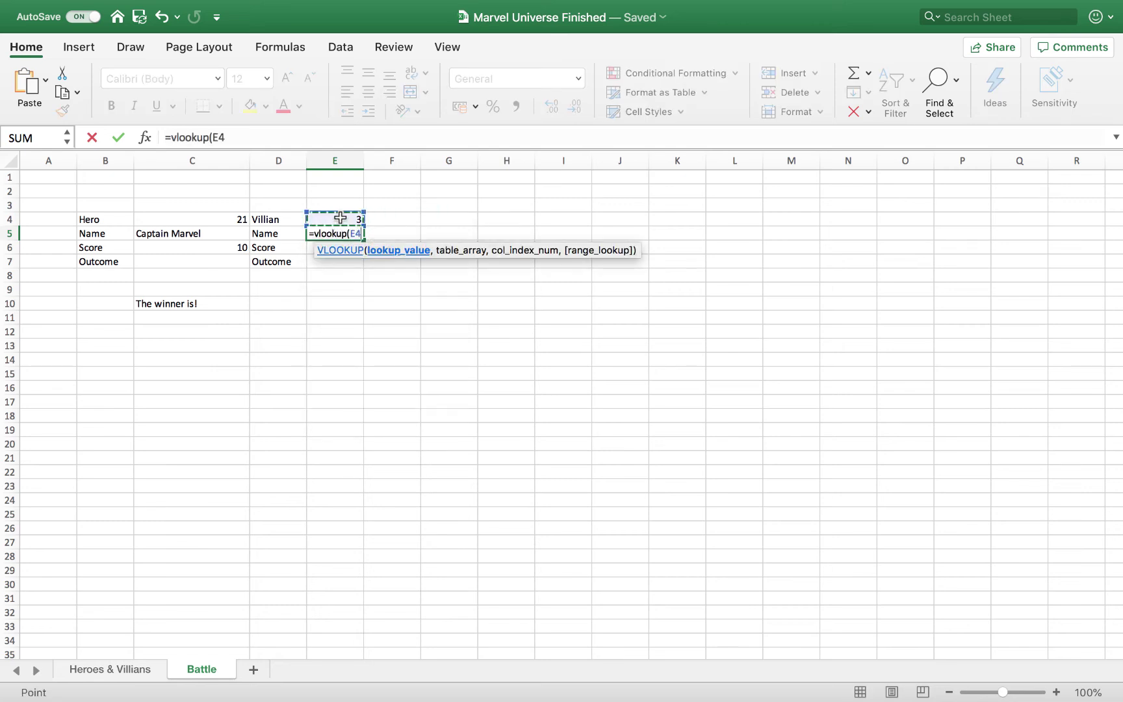
text(,)
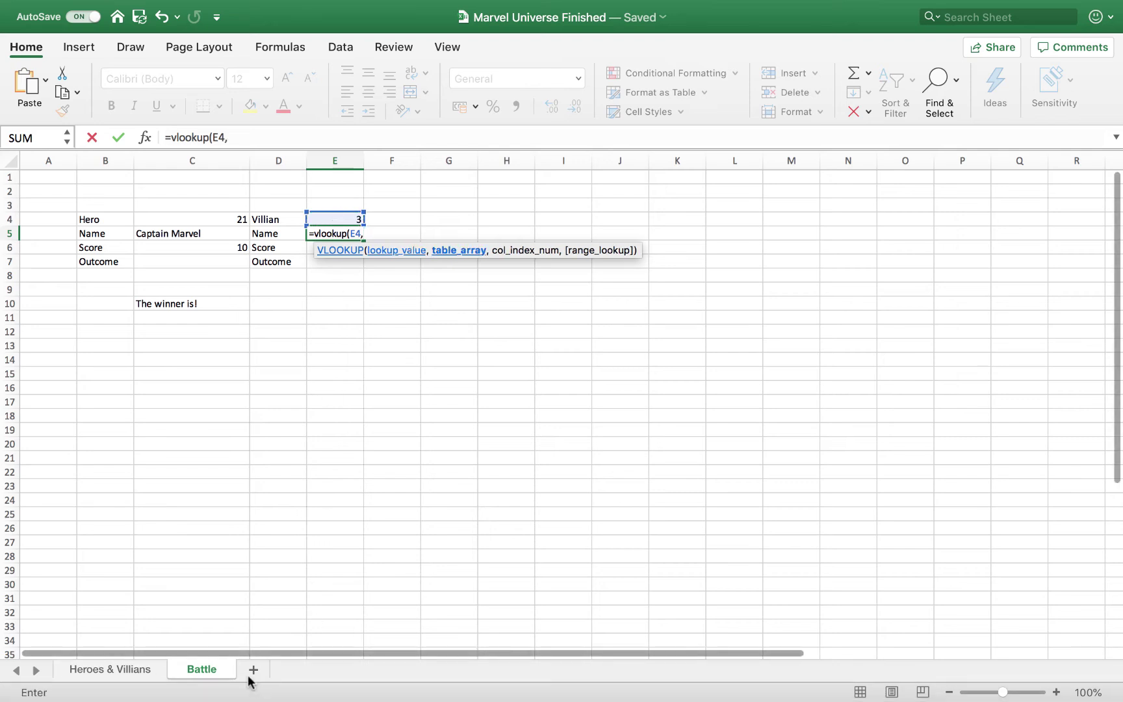
click(137, 674)
drag(385, 205, 524, 551)
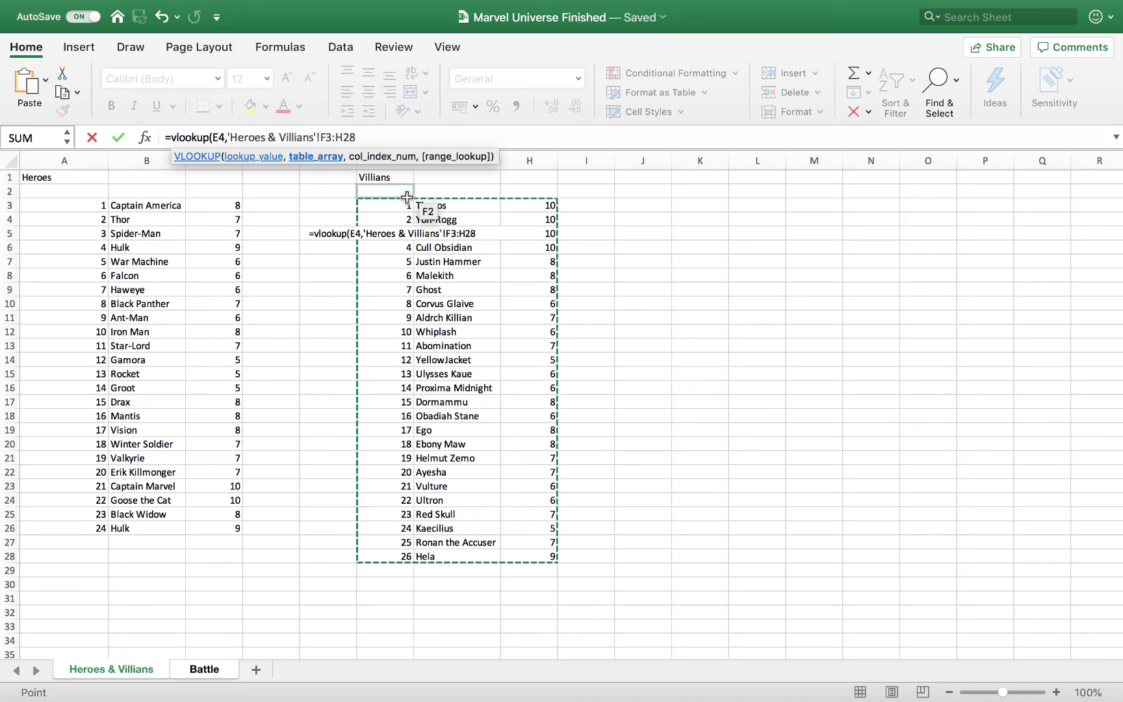
text(,)
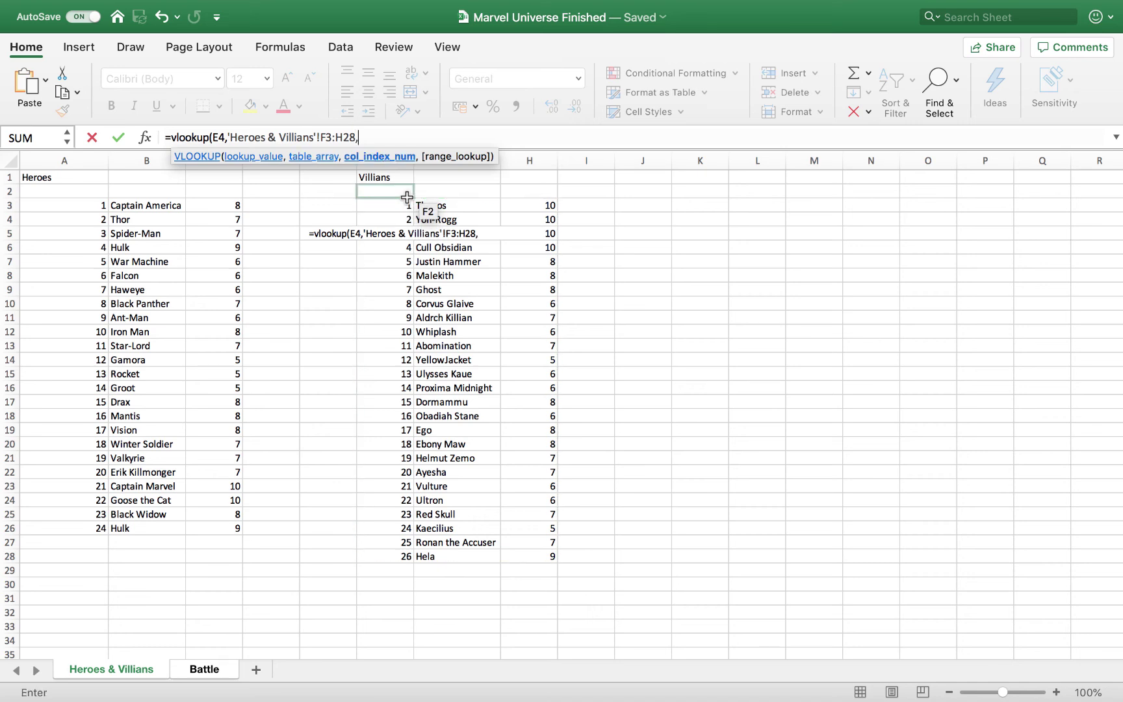
text(2,)
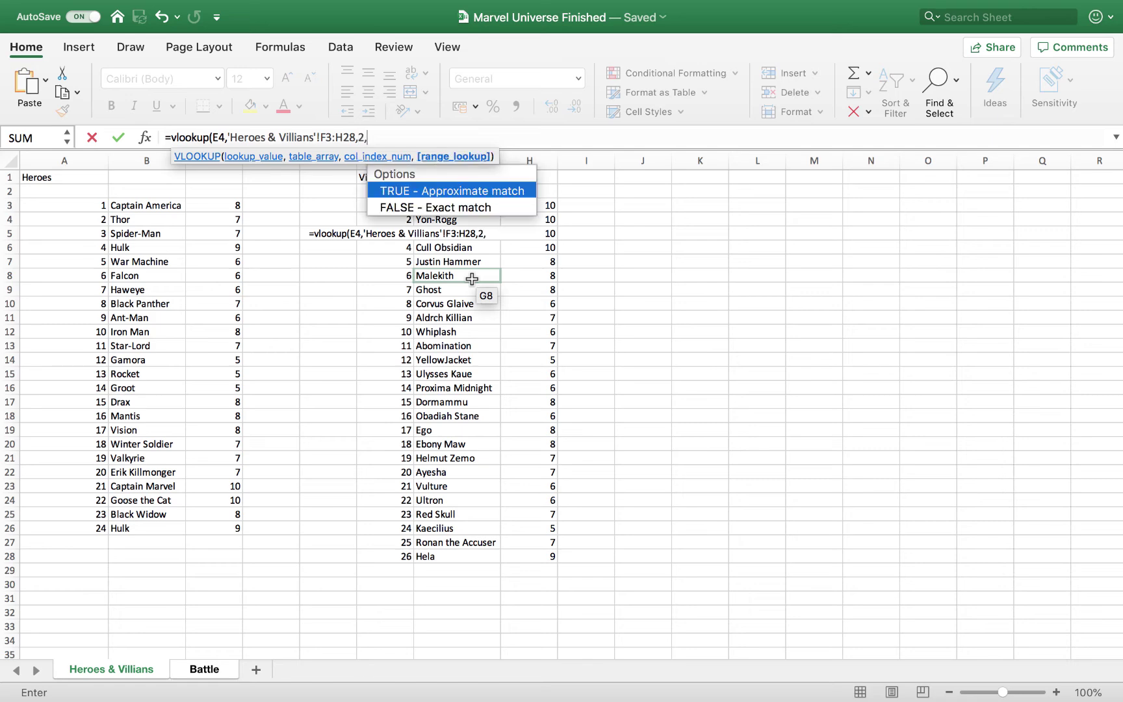
text(false))
key(Return)
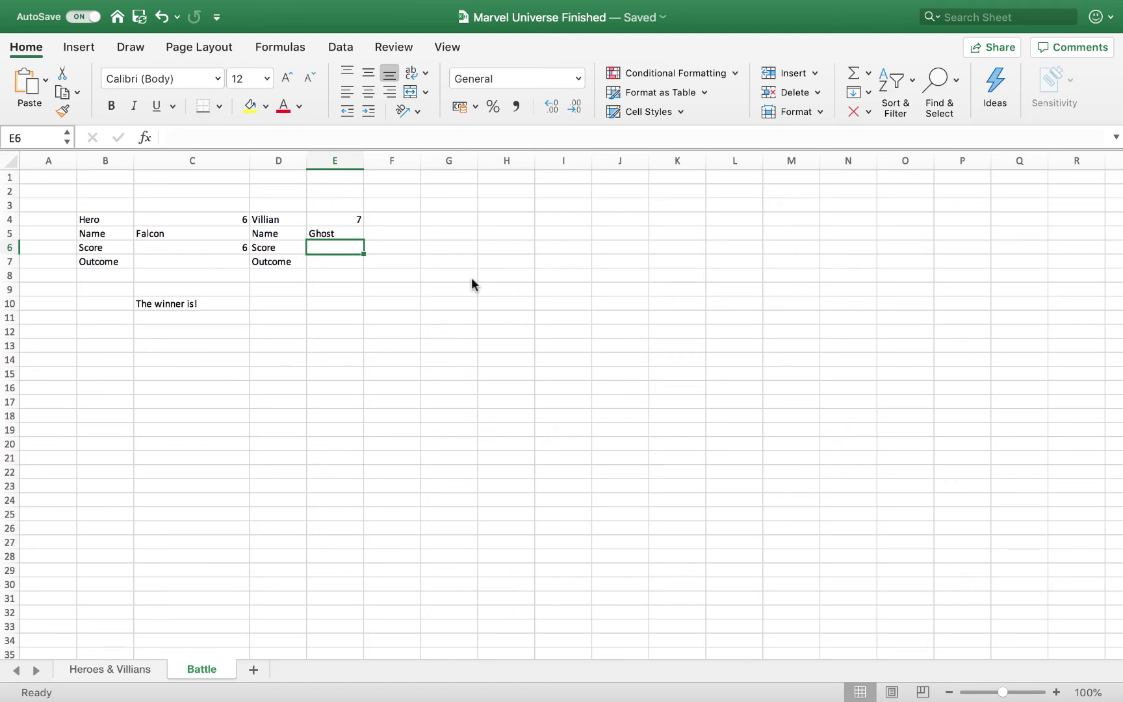
- Enter =VLOOKUP(E4,'Heroes & Villians'!F3:H28,3,FALSE) in E6 of the Battle sheet for the villain's score, and widen column E
text(=vl)
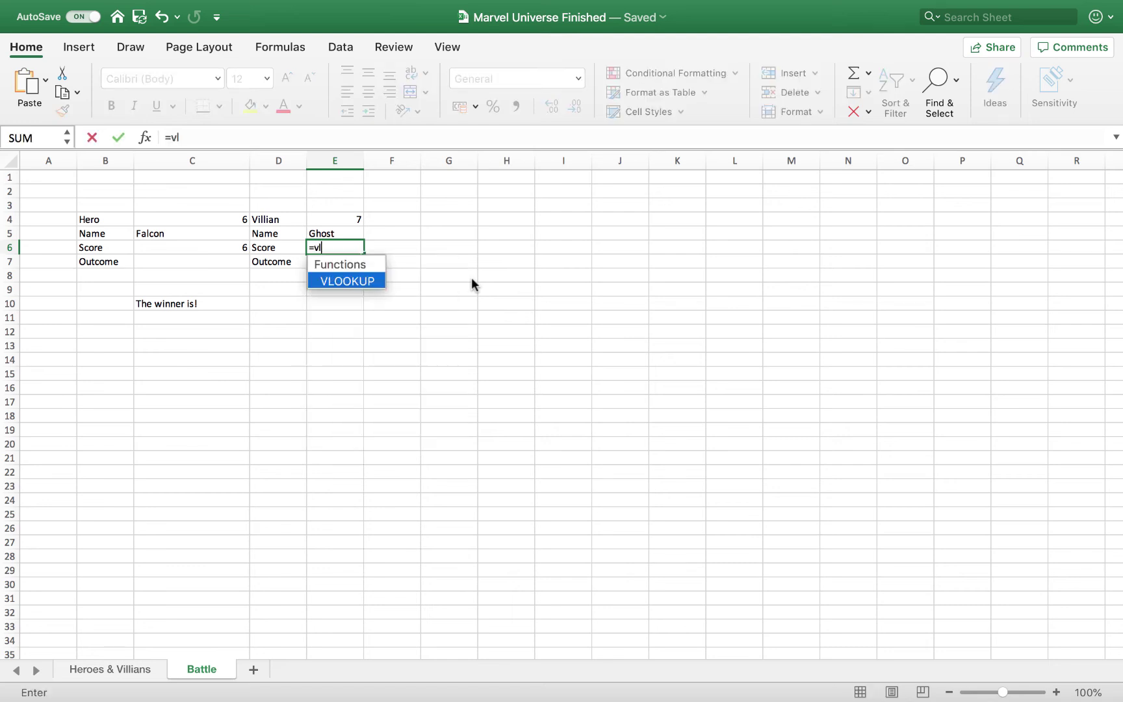
text(ookup()
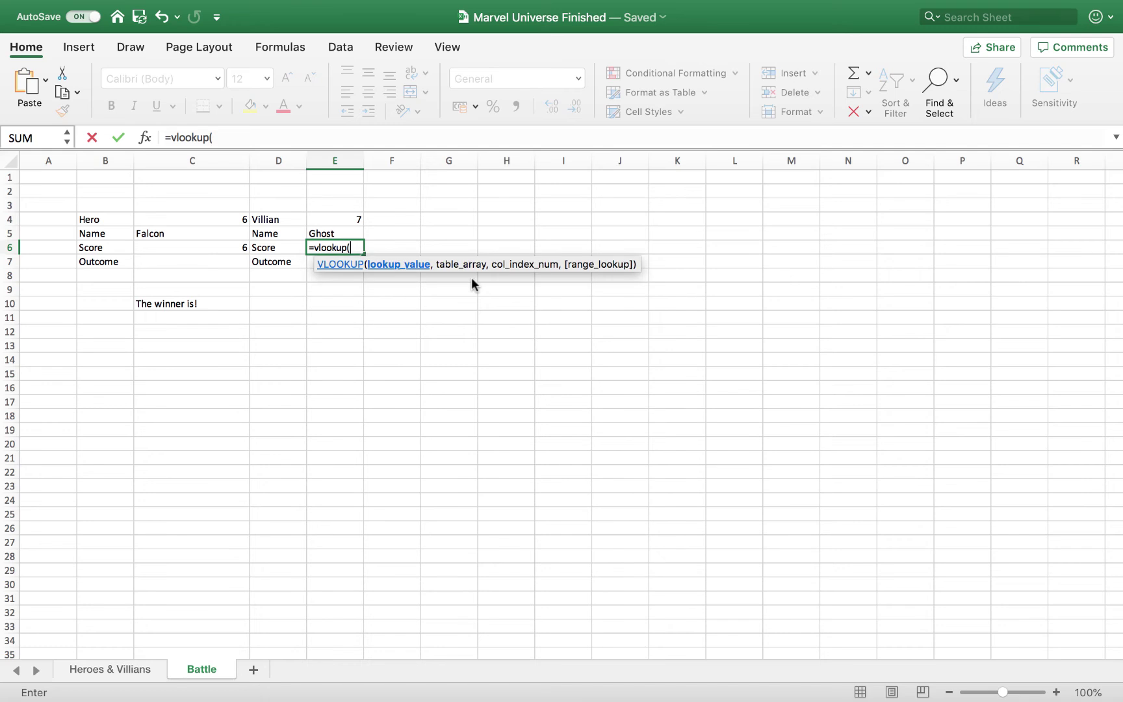
click(333, 219)
text(,)
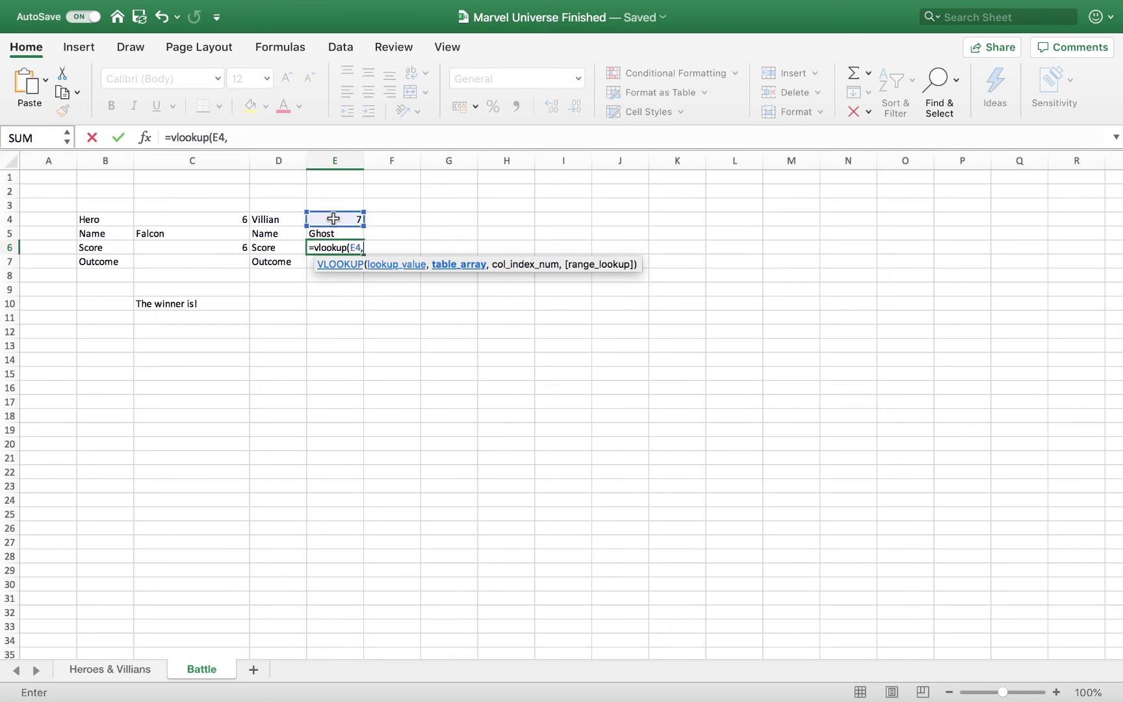
click(111, 670)
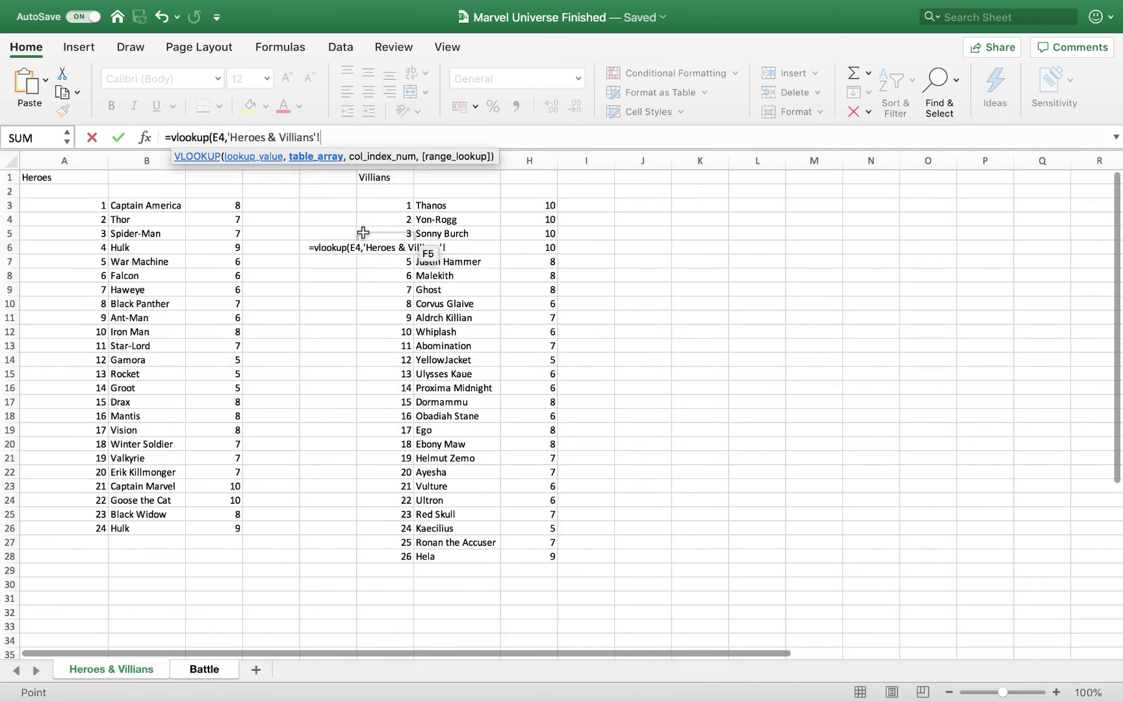
drag(364, 206, 518, 557)
text(,)
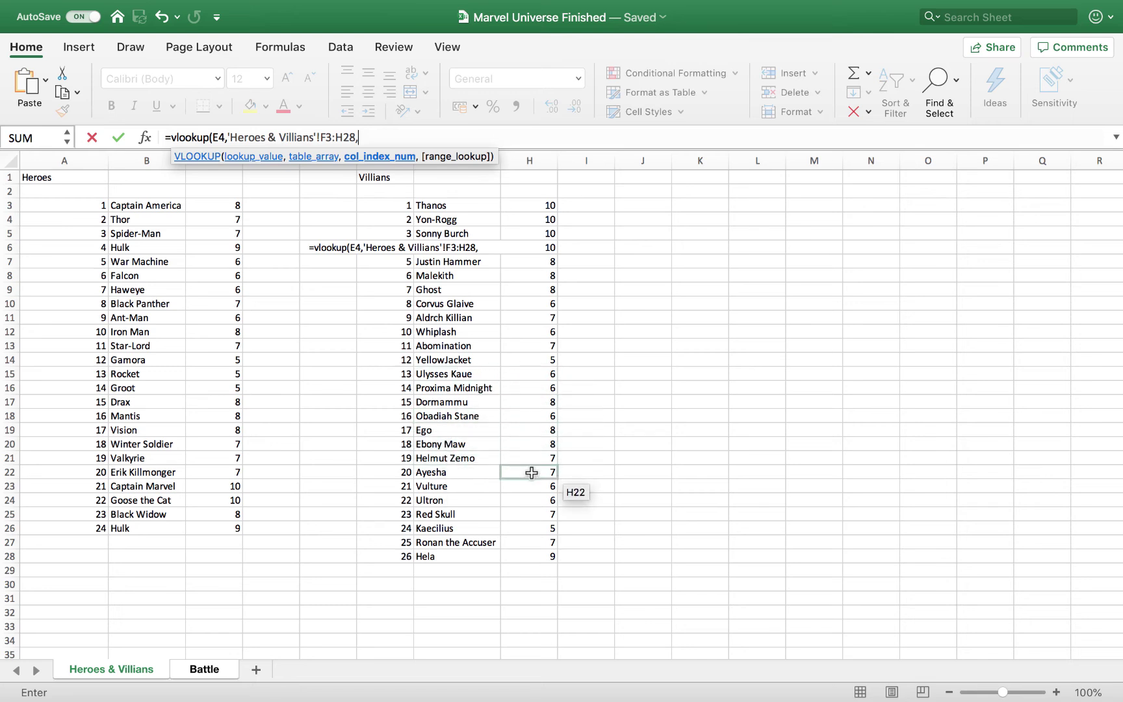
text(3,fals)
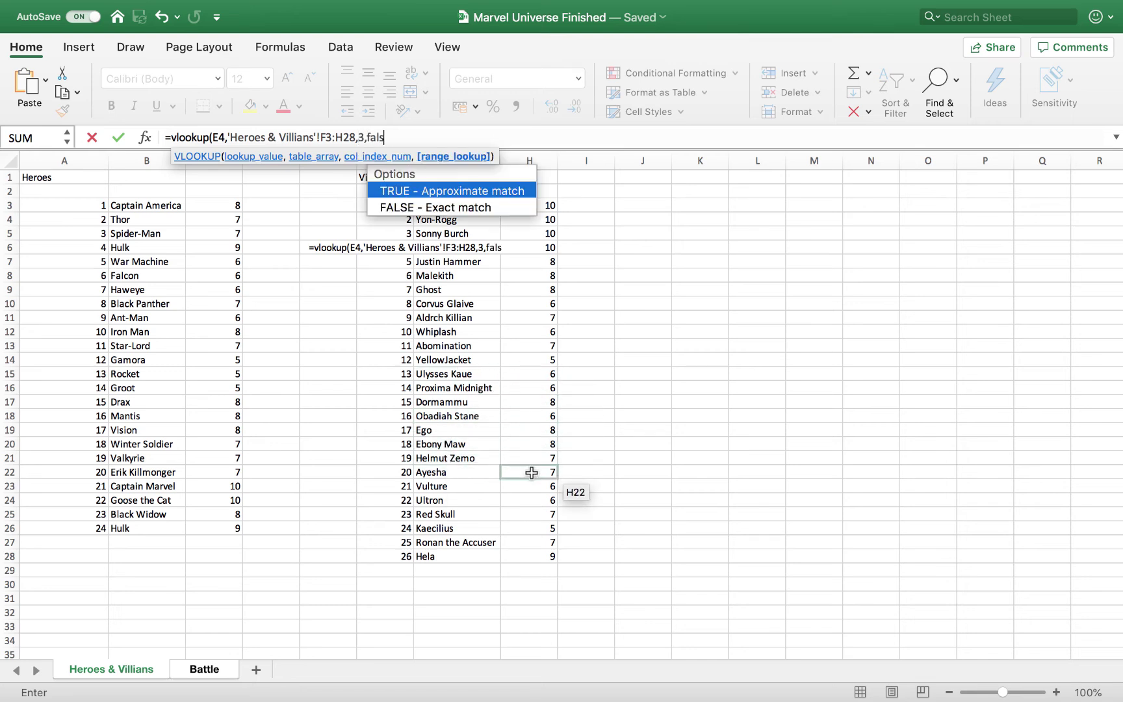
text(e))
key(Return)
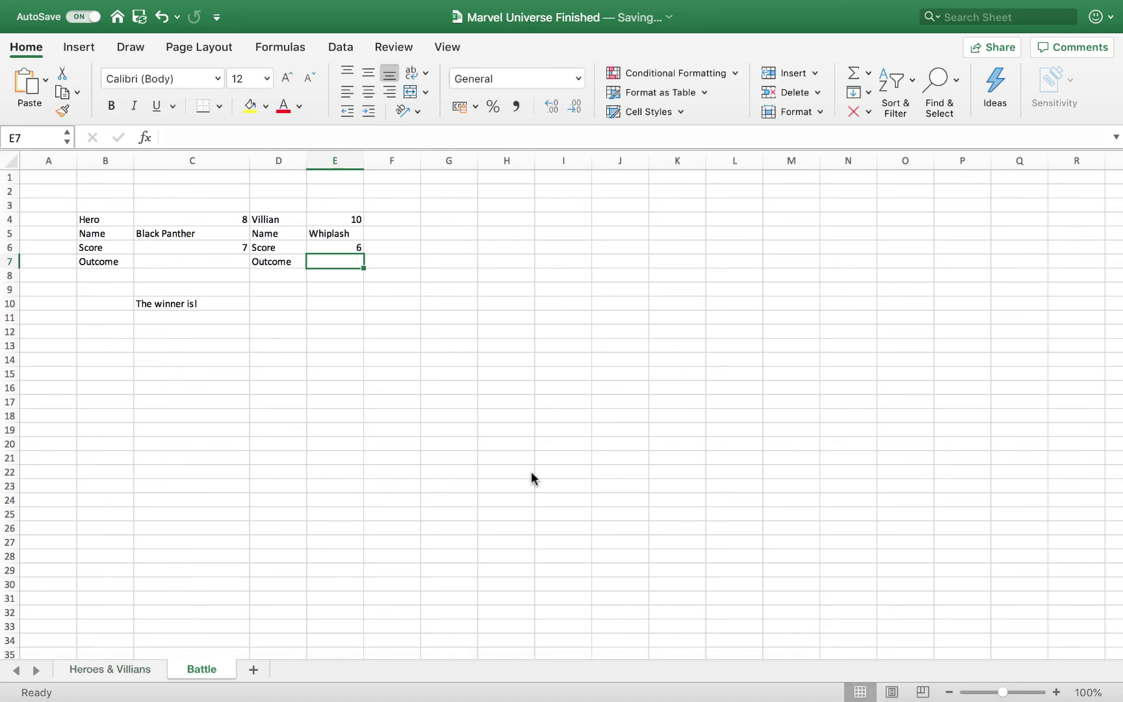
drag(364, 163, 408, 166)
- Enter =IF(C6>E6,"Win","Loss") in C7 of the Battle sheet to determine the hero's outcome
click(220, 257)
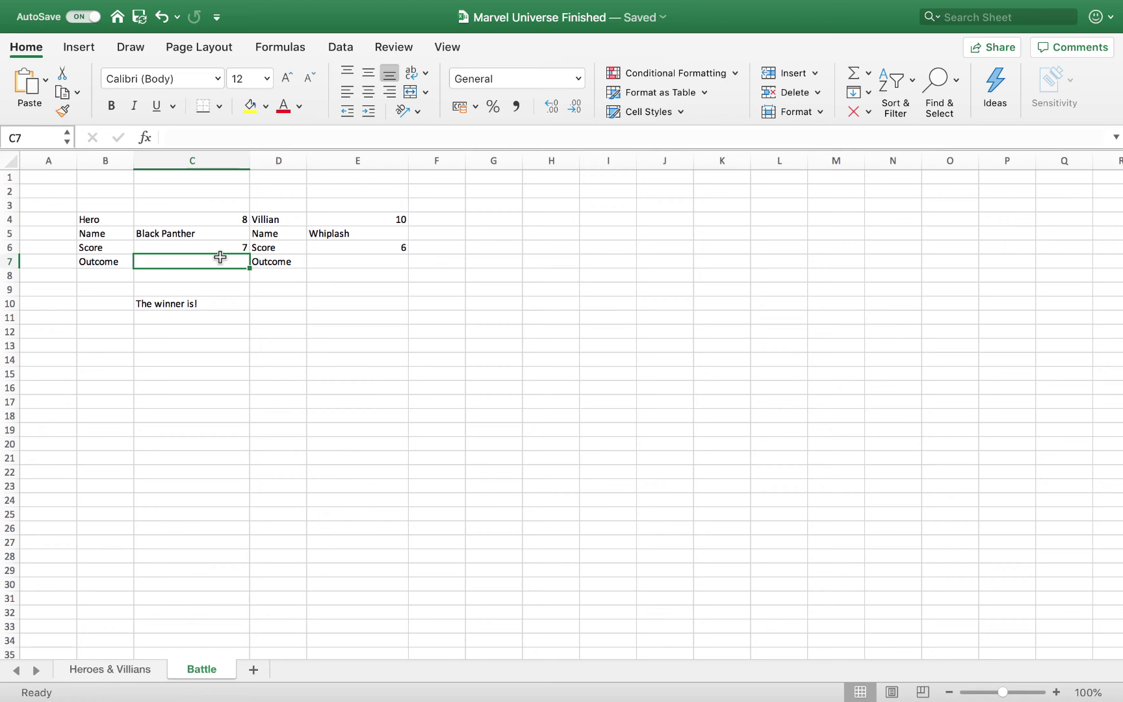
text(=i)
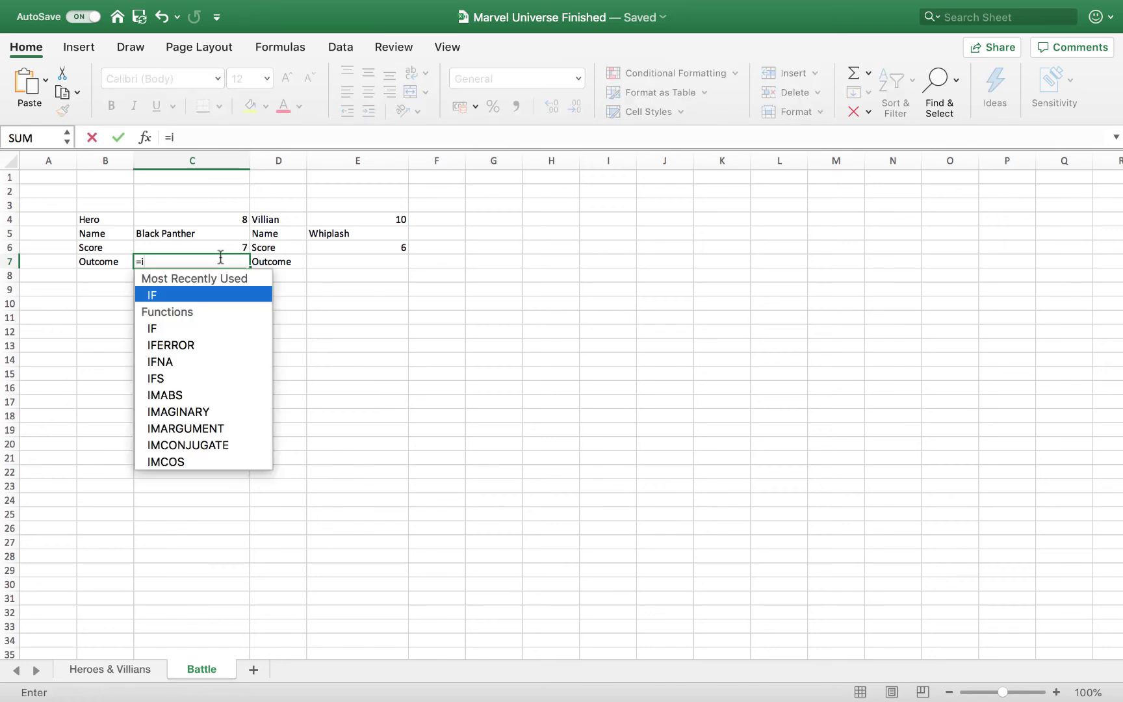
text(f()
click(219, 247)
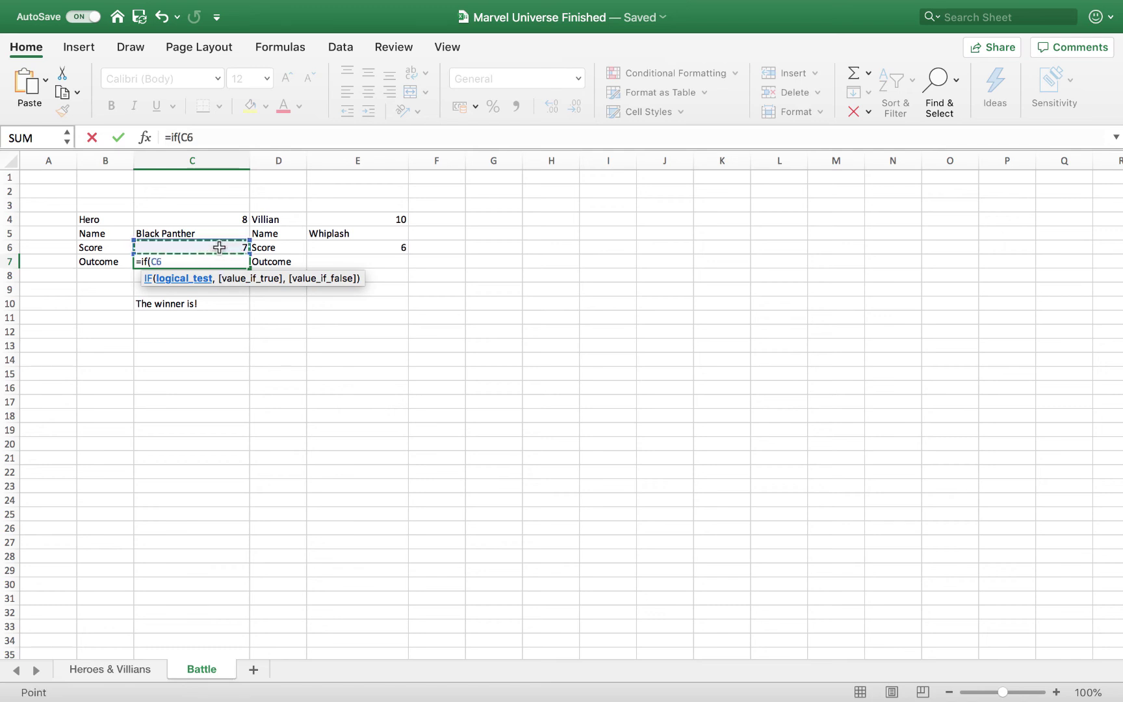
text(>)
key(BackSpace)
text(<)
key(BackSpace)
text(>)
click(339, 245)
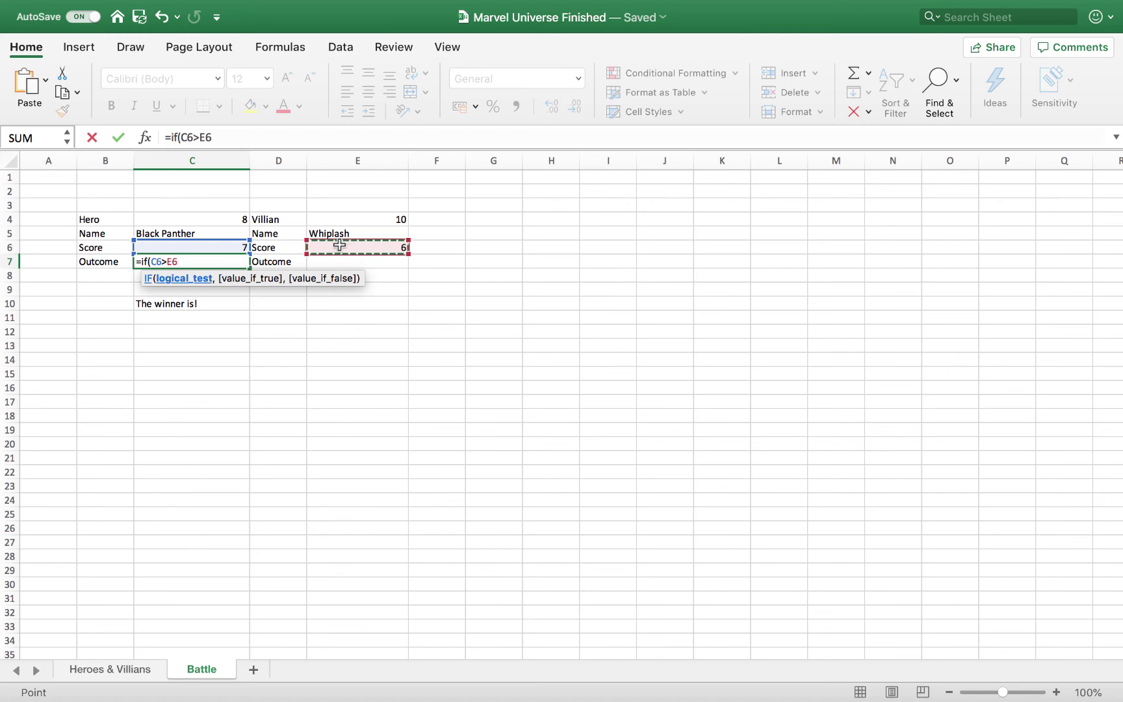
text(,")
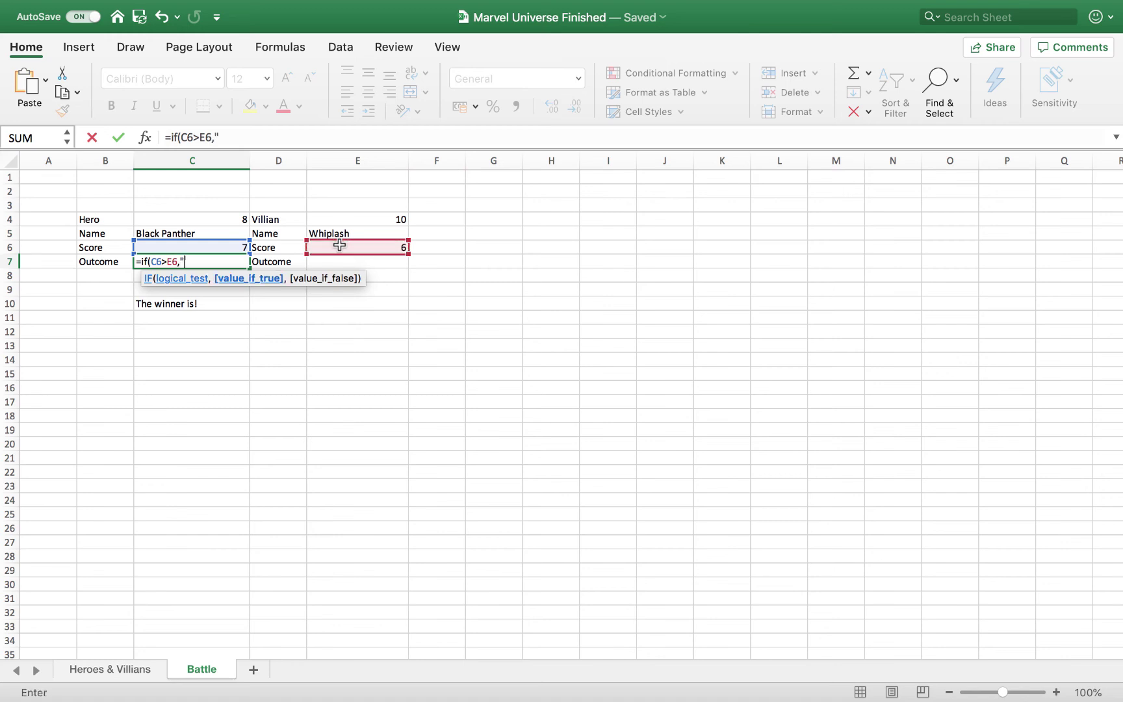
text(Win",)
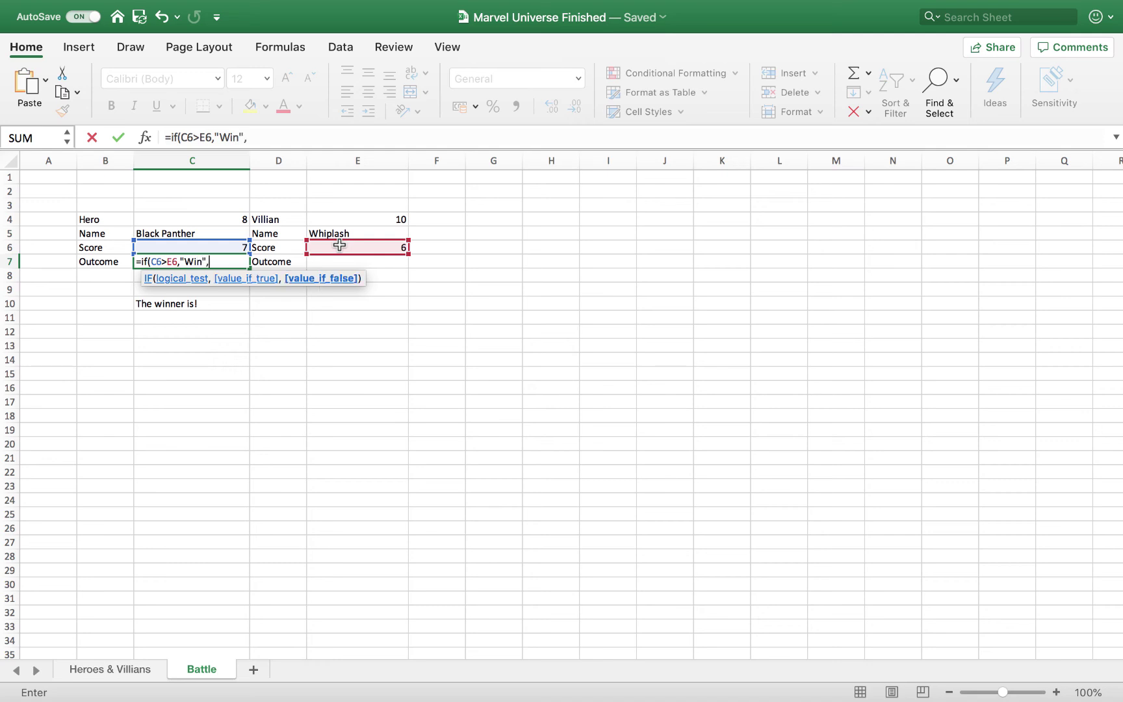
text("Loss"))
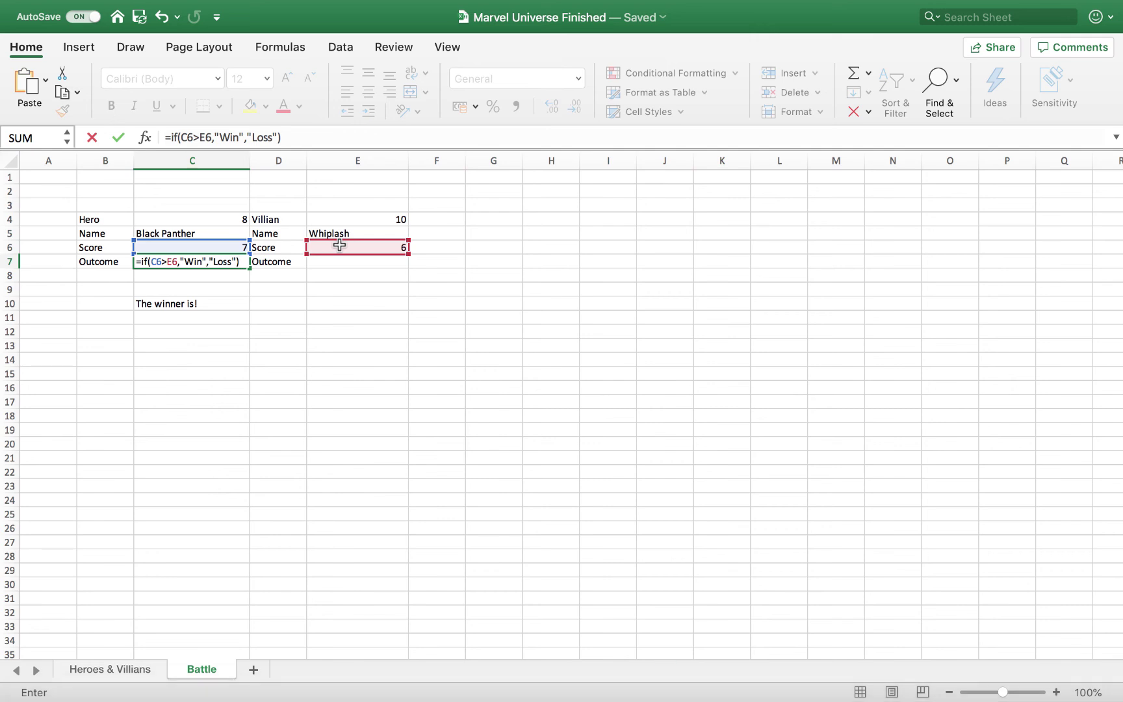
key(Return)
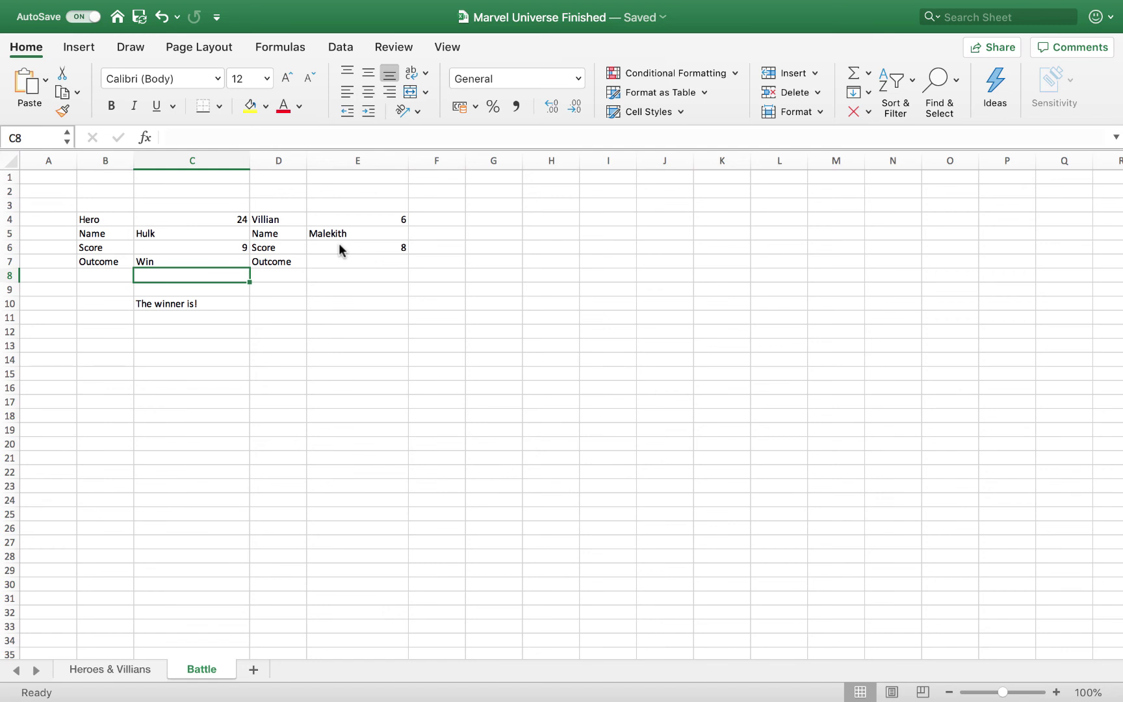
- Enter =IF(E6>C6,"Win","Loss") in E7 of the Battle sheet to determine the villain's outcome
click(341, 262)
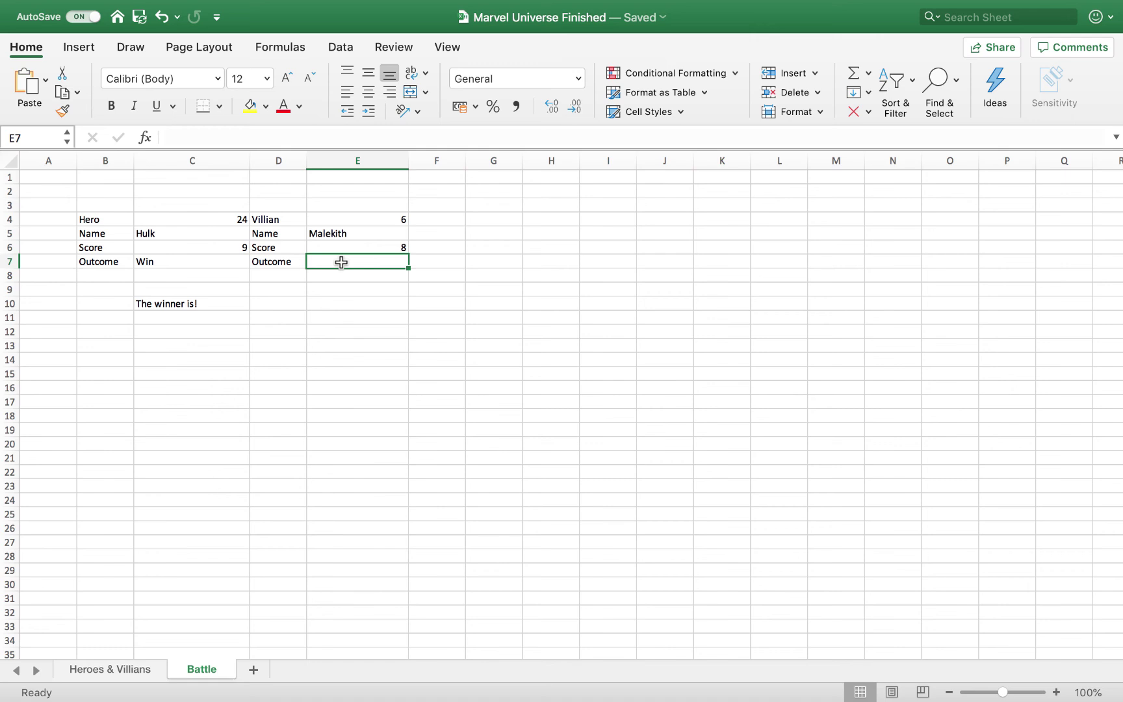
text(=if()
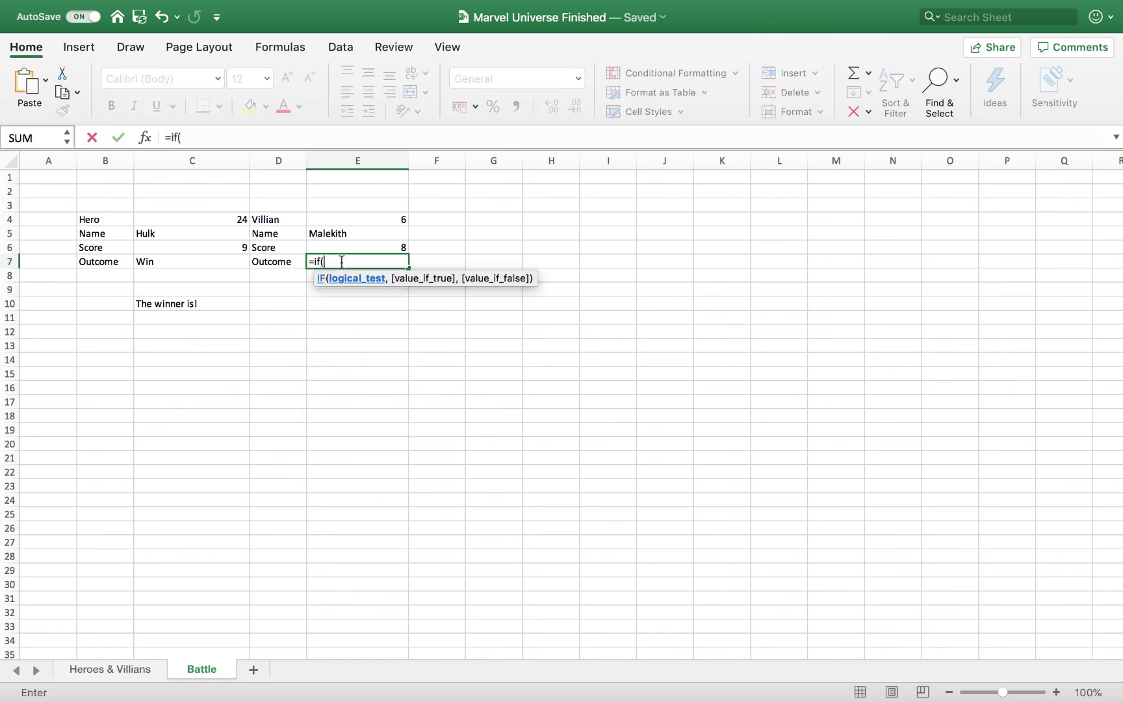
click(343, 247)
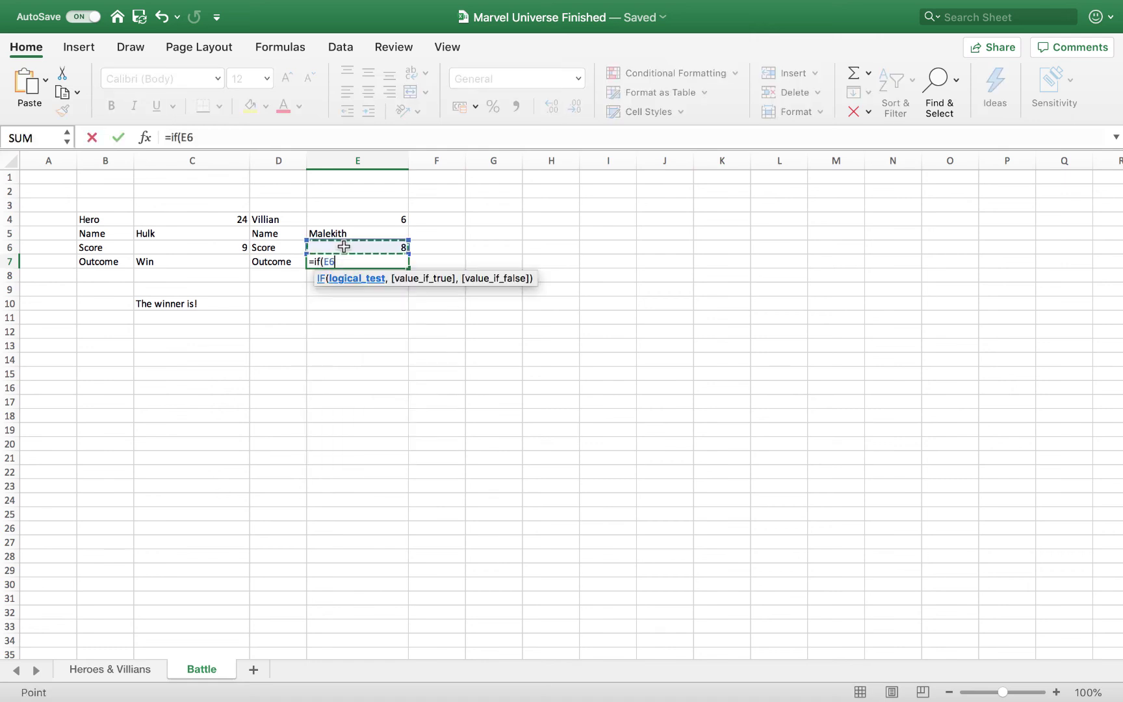
text(>)
click(220, 249)
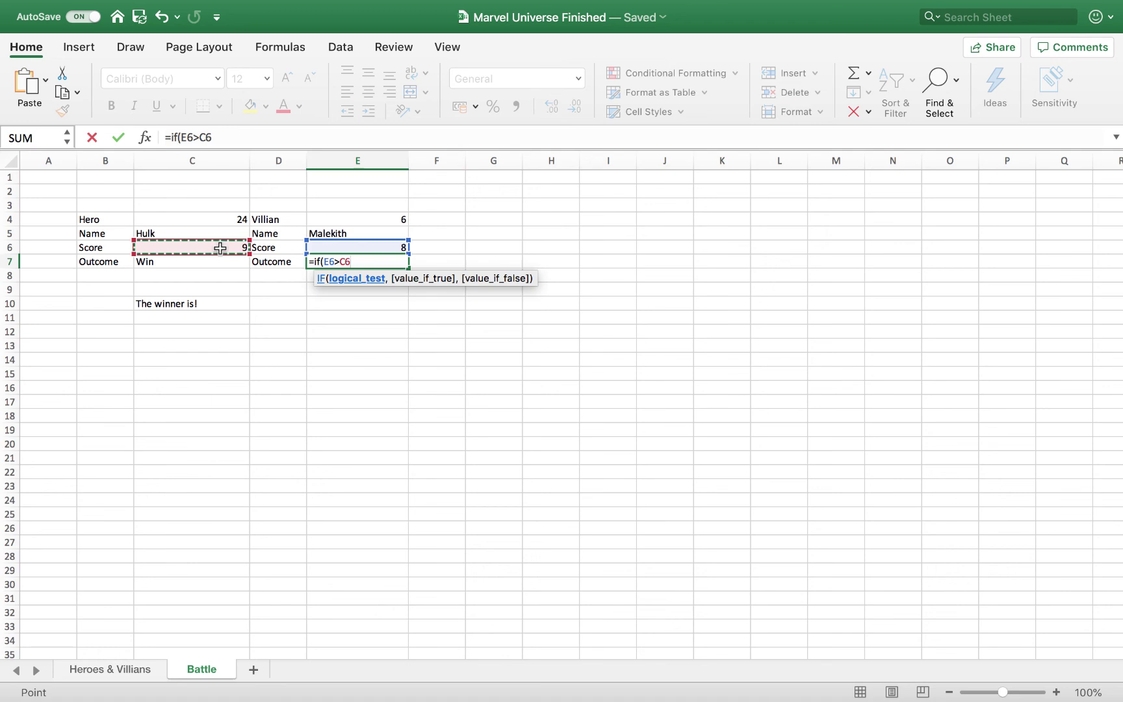
text(,"Wi)
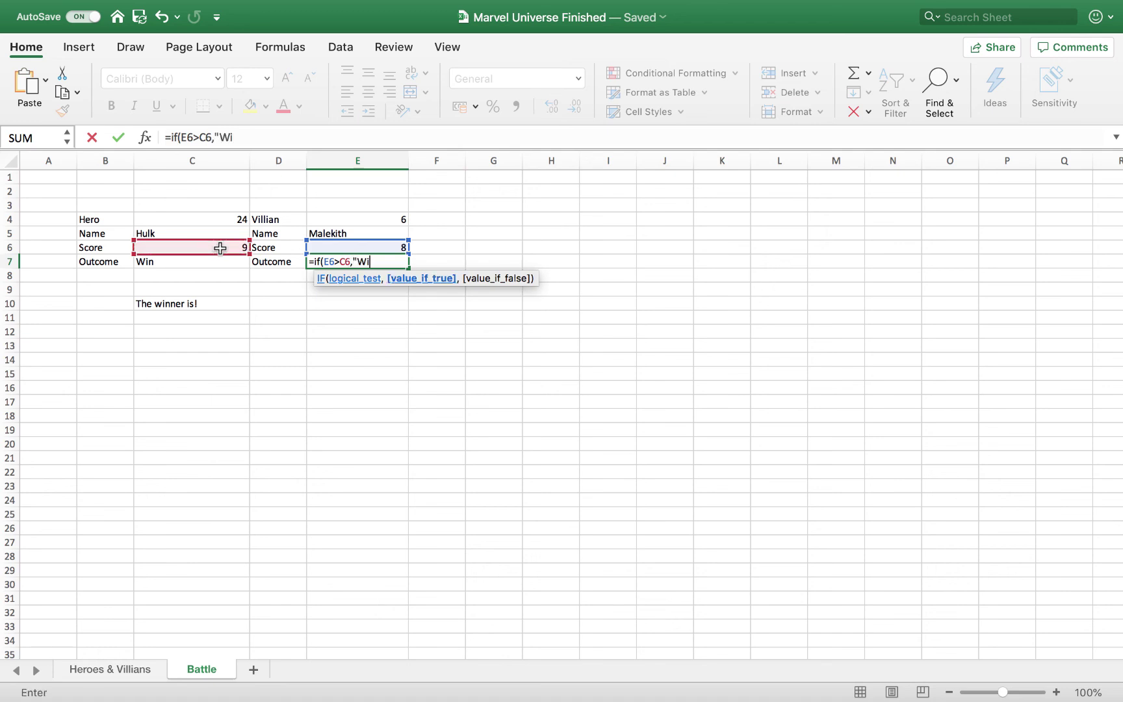
text(n")
text(,)
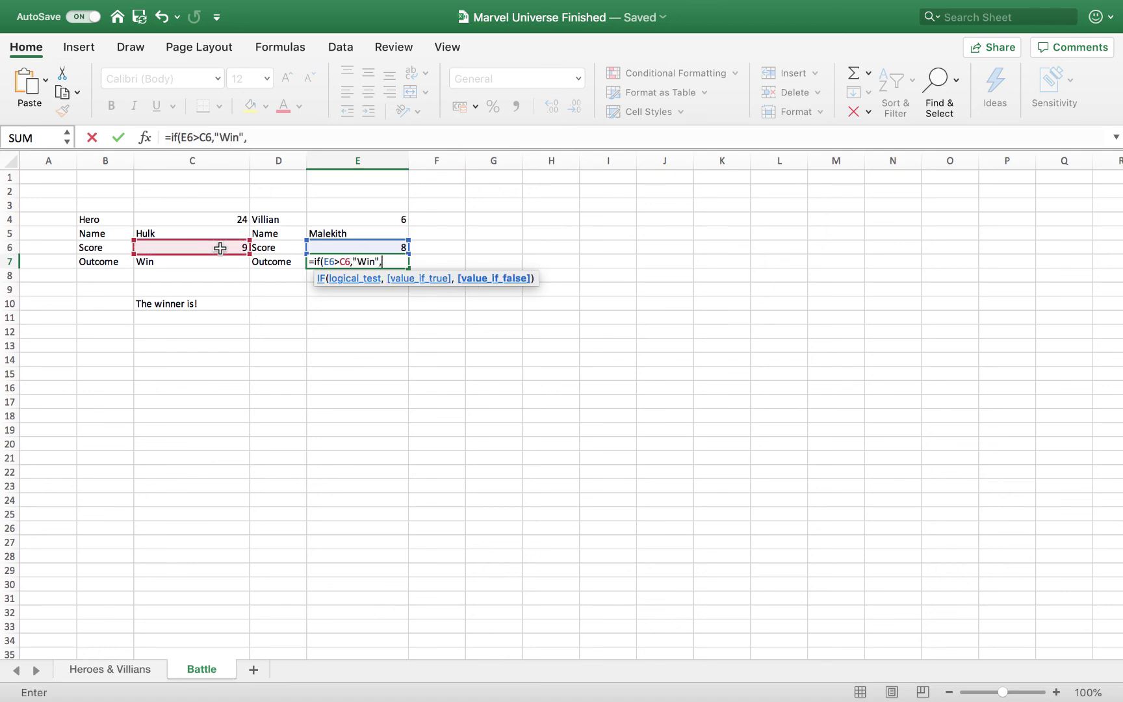
text("Loss"))
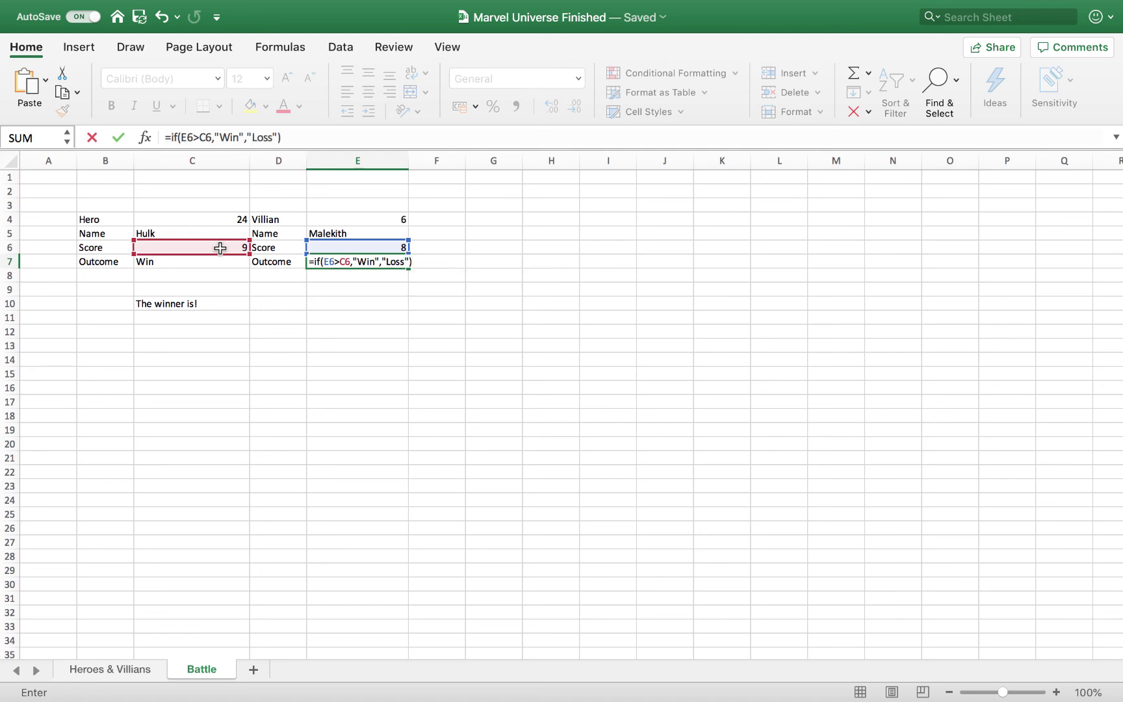
key(Return)
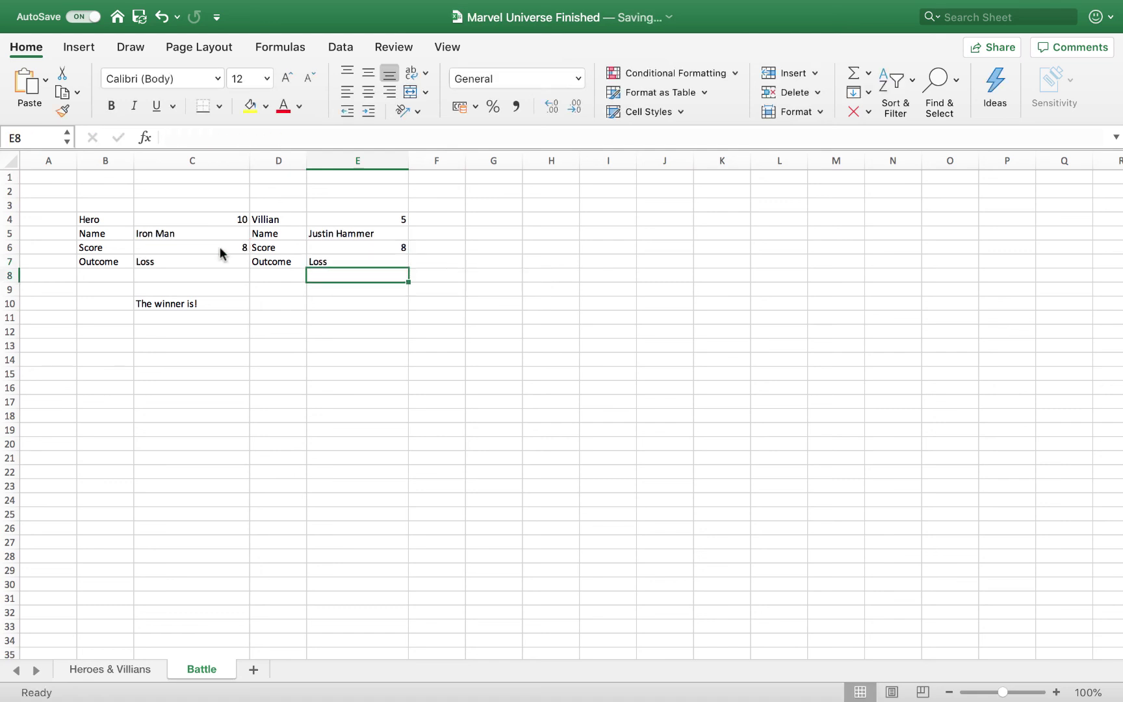
- Enter =IF(C7="Loss",E5,C5) in C11, below the winner label, to return the winning character's name
click(206, 324)
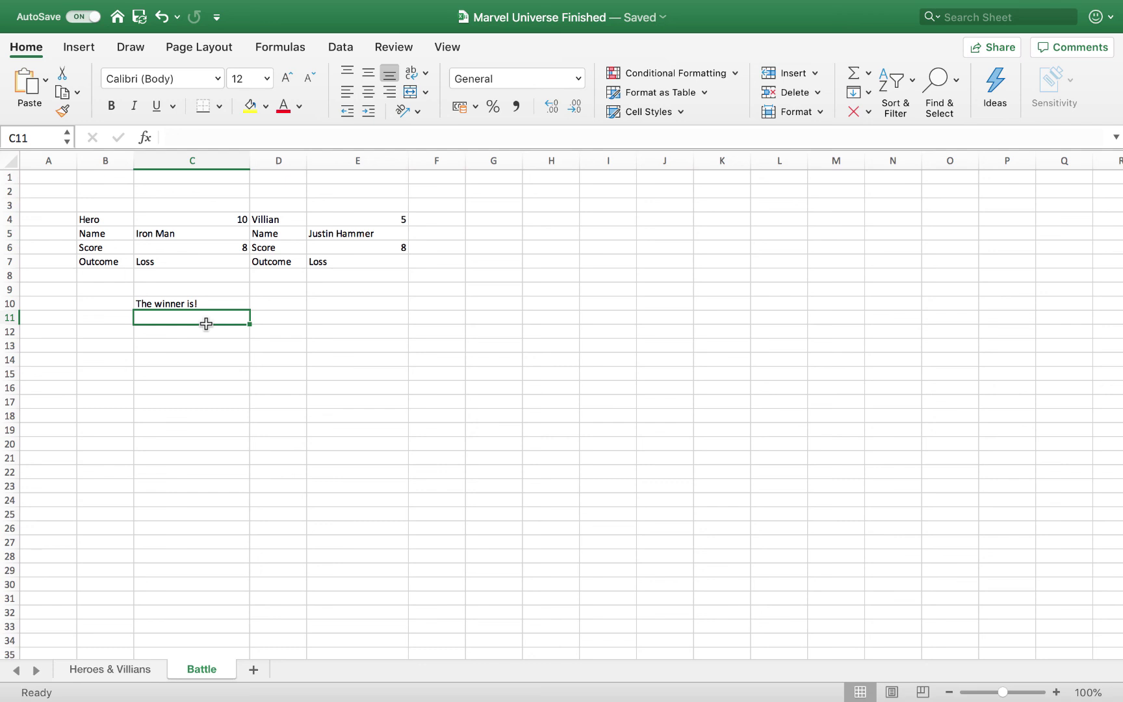
text(=)
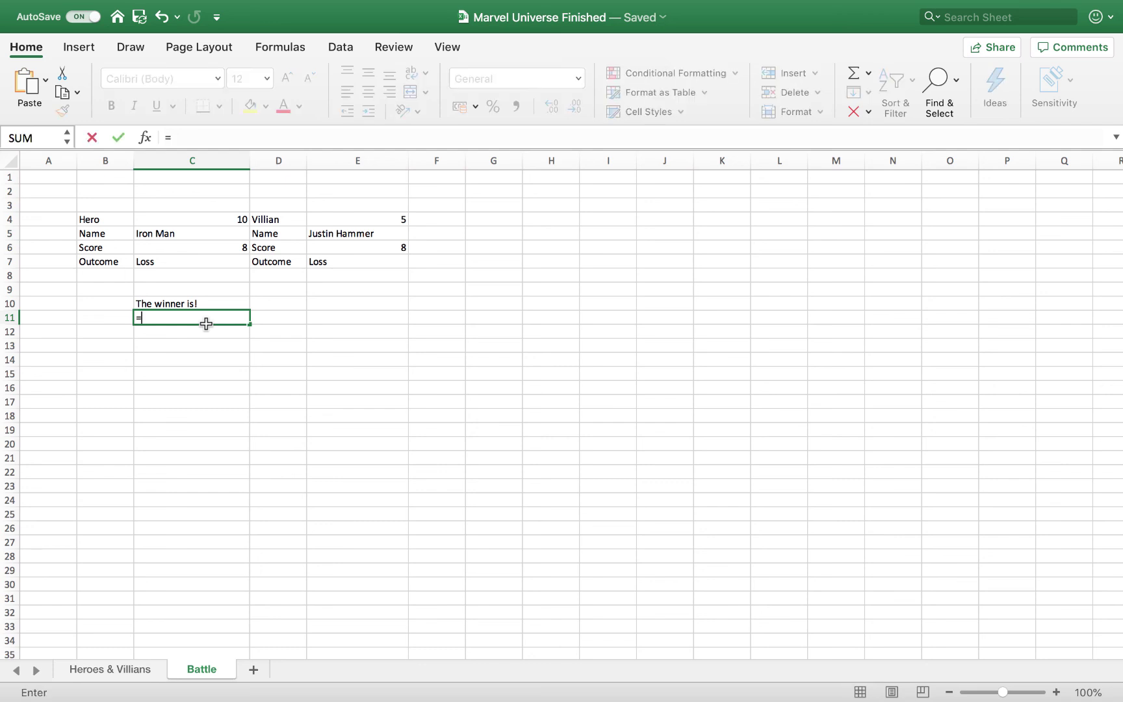
text(if()
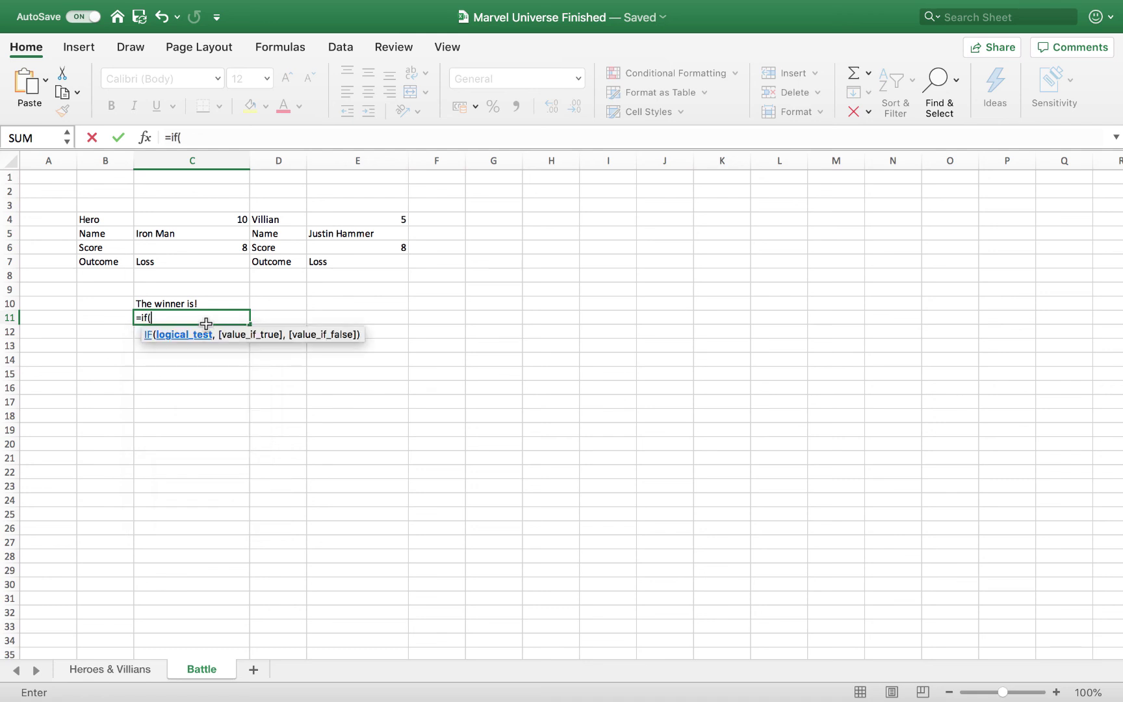
click(204, 259)
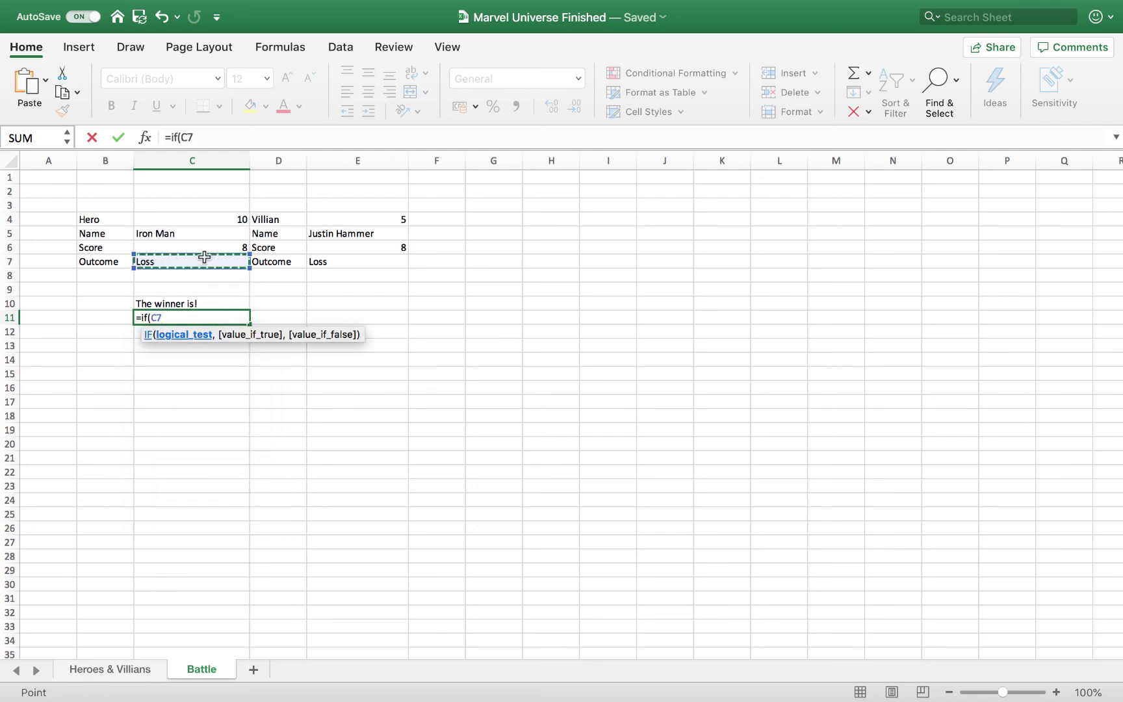
text(="Loss)
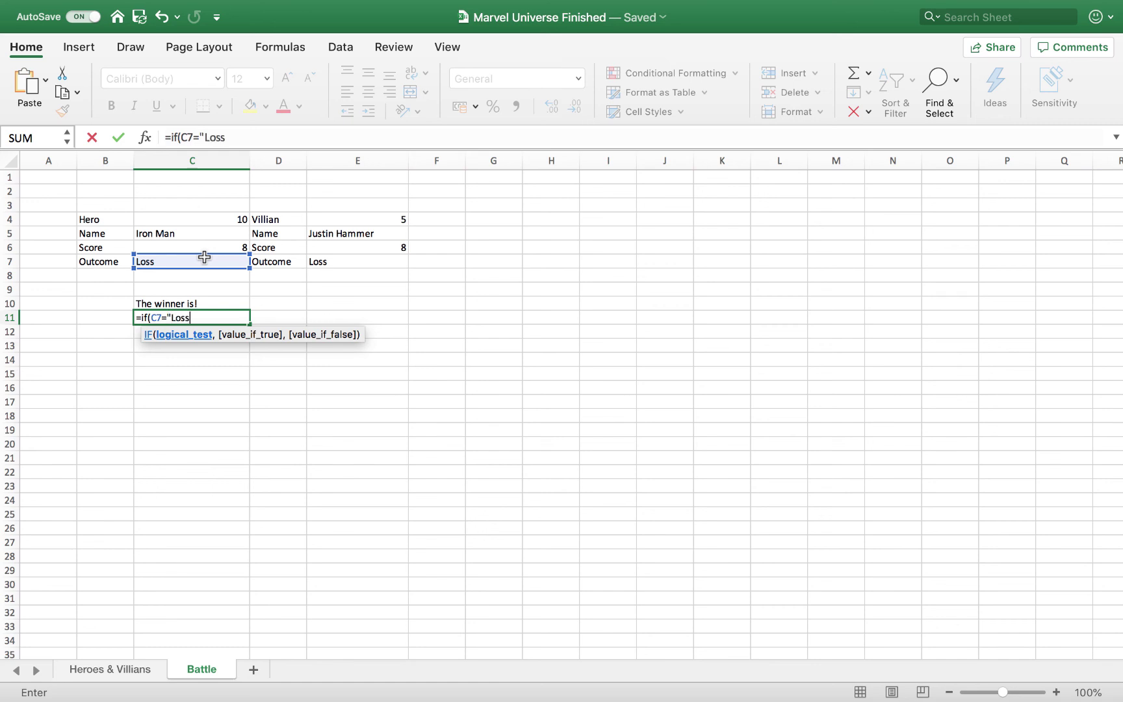
text(")
text(,)
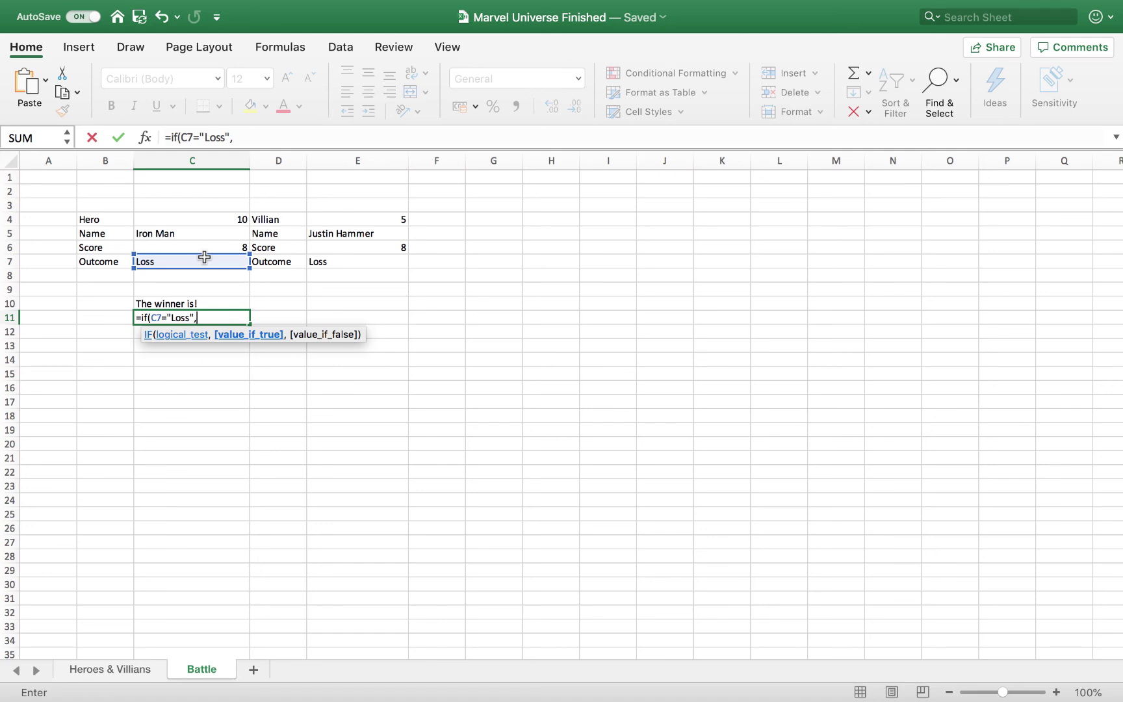
click(329, 232)
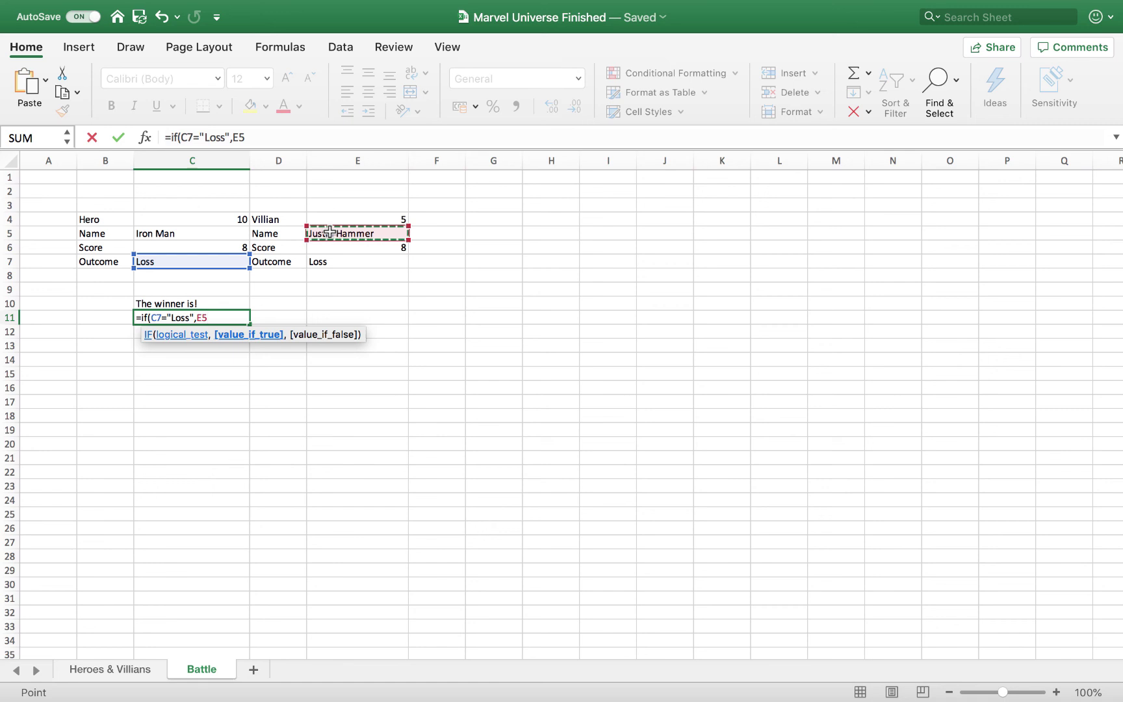
text(,)
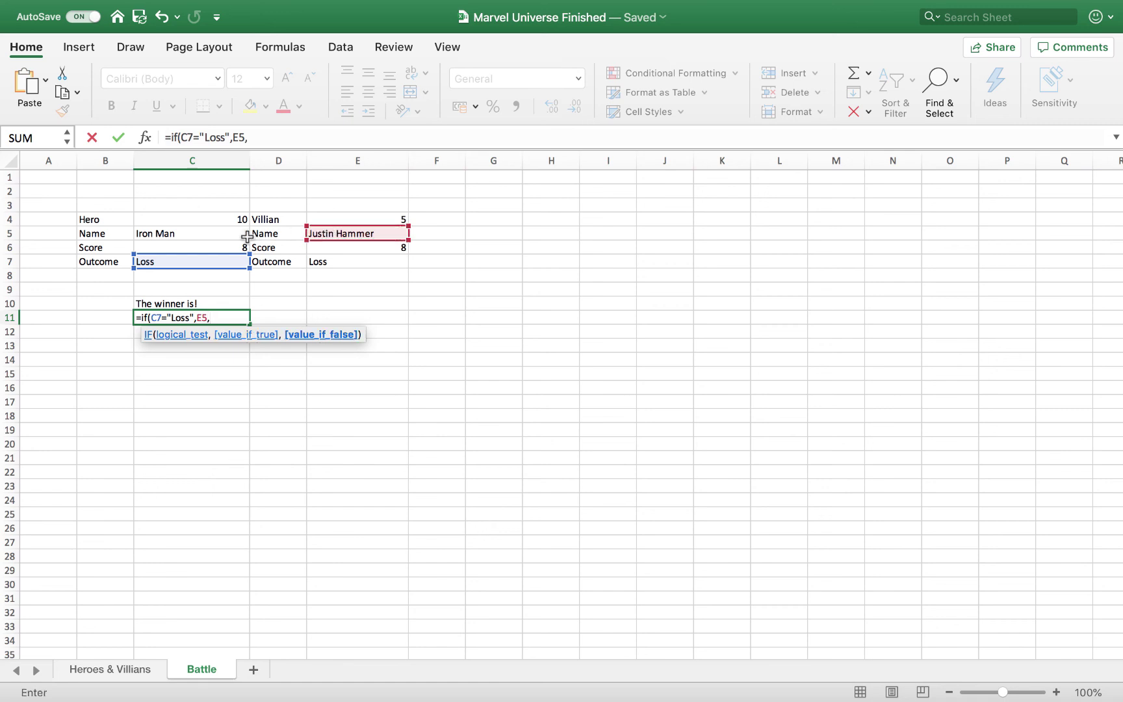
click(222, 232)
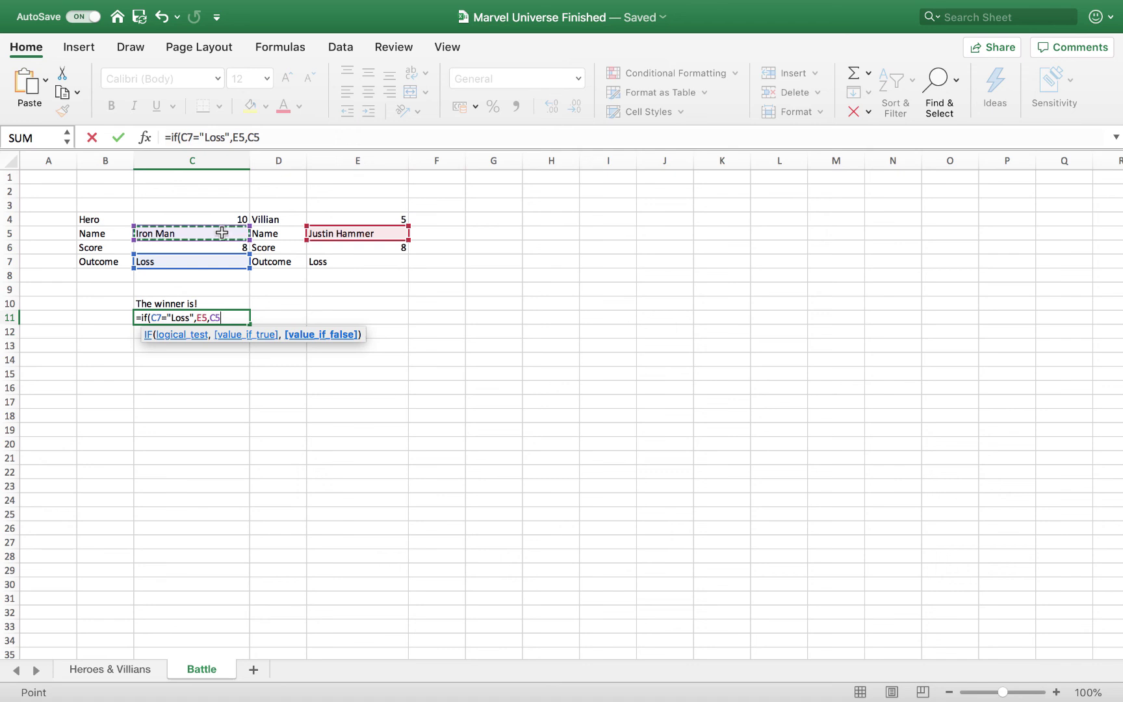
text())
key(Return)
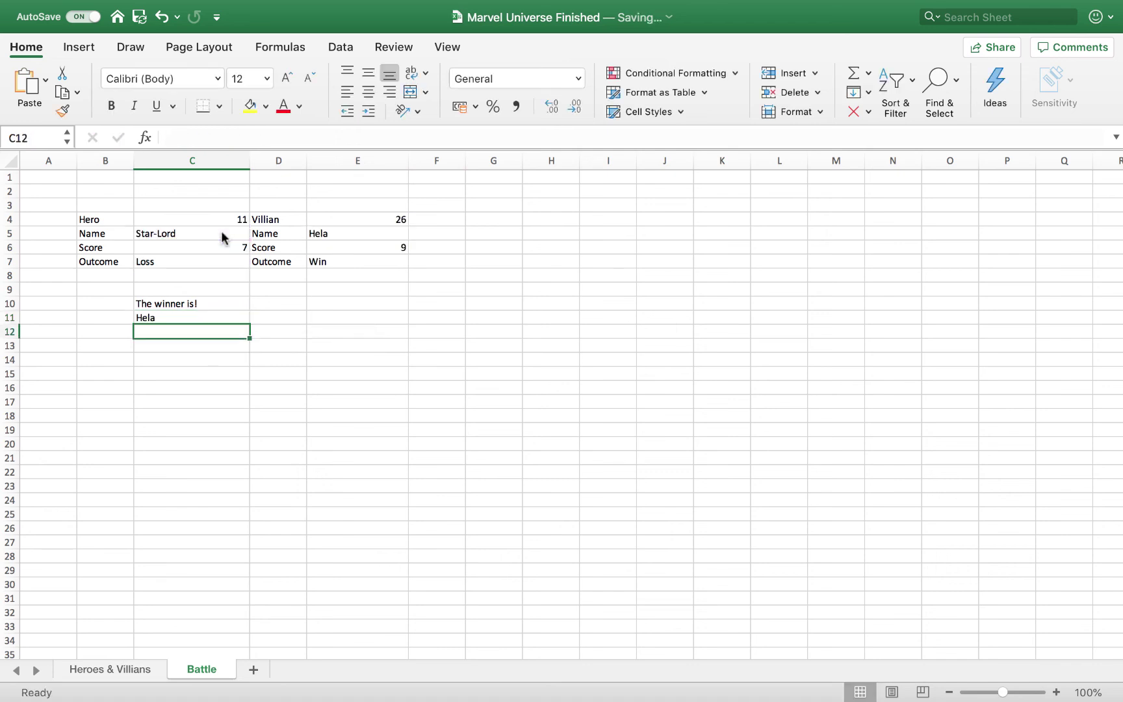